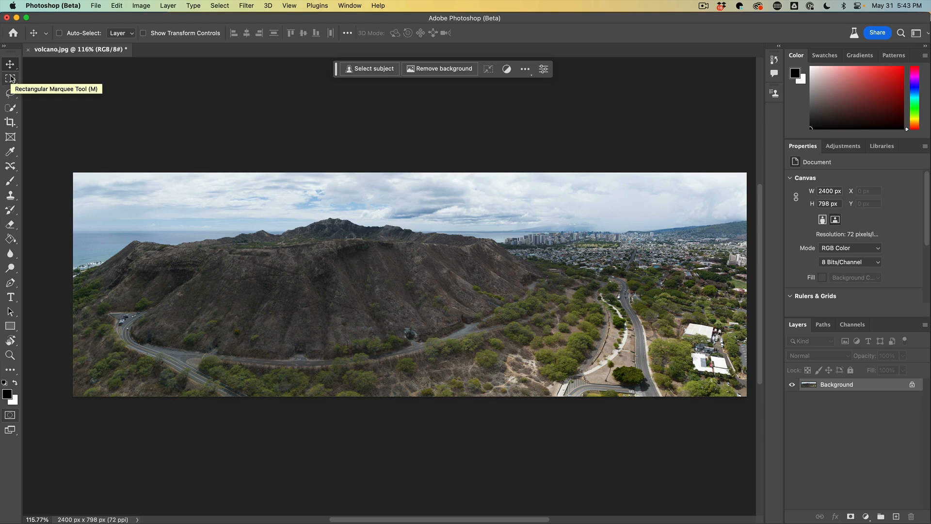
Step: Draw a Lasso selection around the city skyline on the right side of the panorama
click(10, 93)
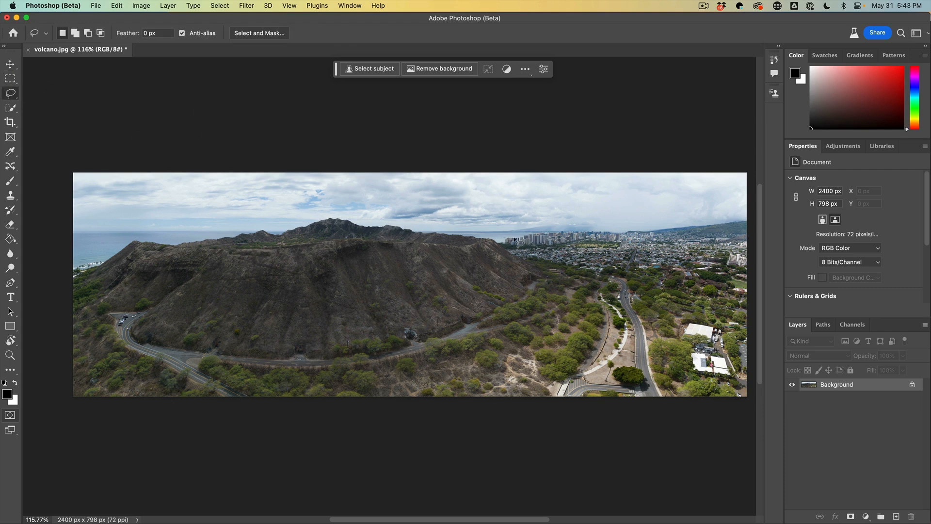
mouse_move(497, 236)
mouse_down()
mouse_move(590, 273)
mouse_move(684, 279)
mouse_move(745, 268)
mouse_move(750, 249)
mouse_up()
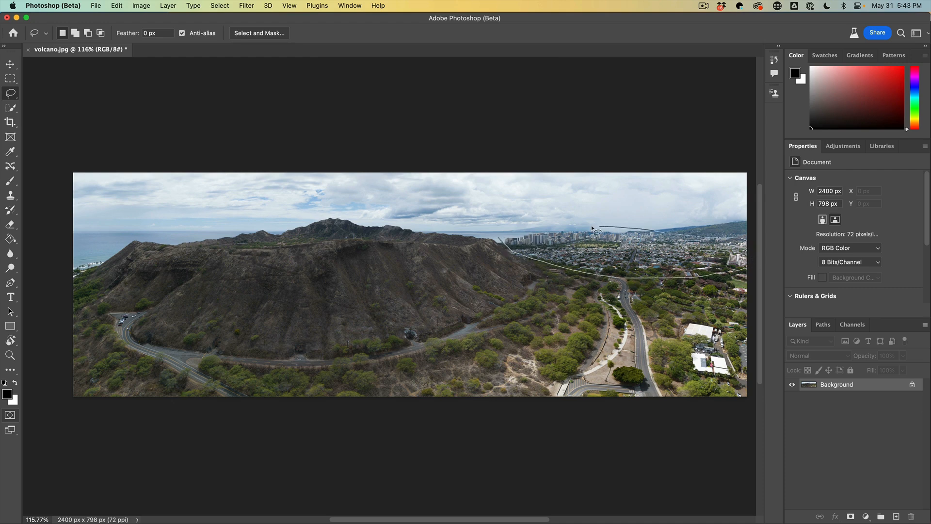
drag(505, 235, 504, 235)
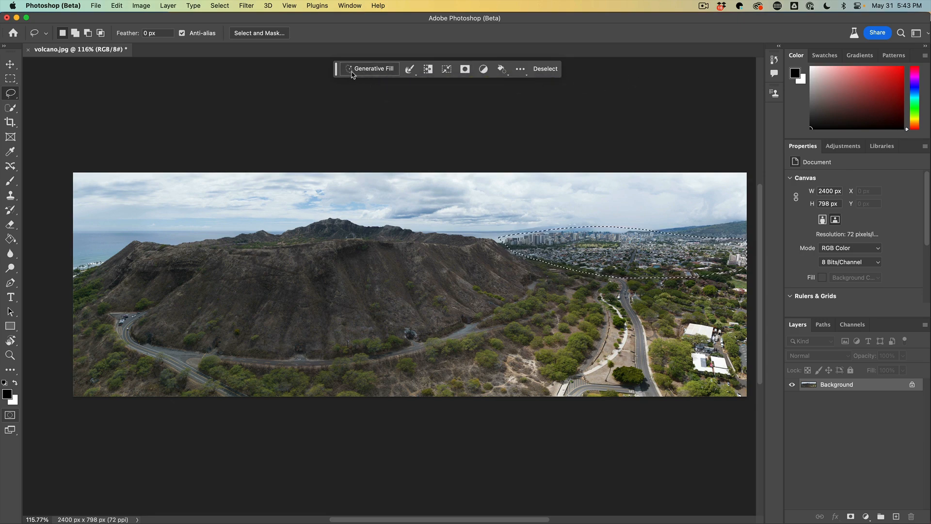
Step: Move the contextual task bar to a spot above the selection
click(350, 5)
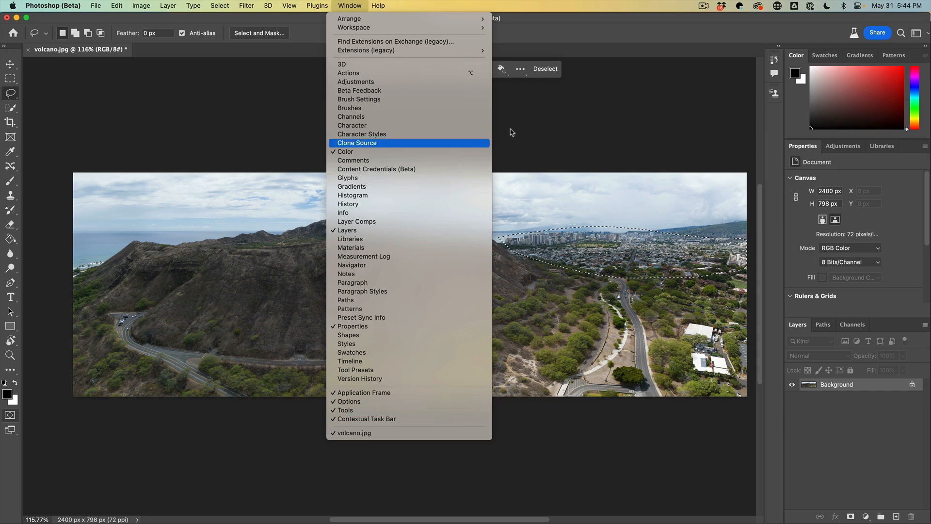
click(576, 18)
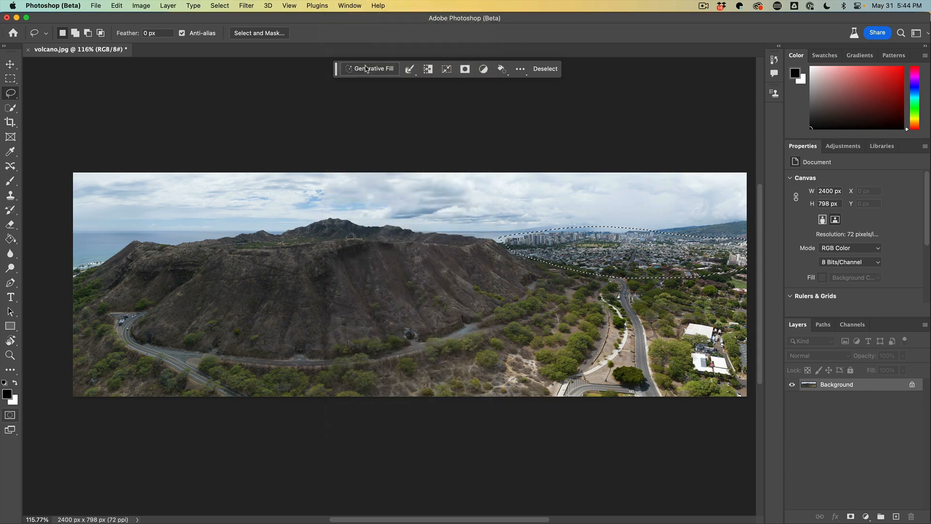
drag(337, 73, 396, 115)
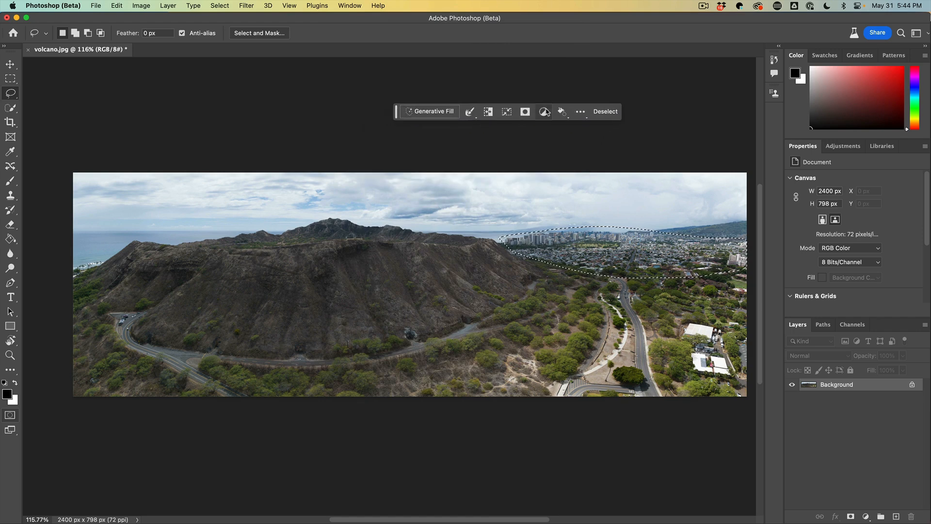
click(581, 111)
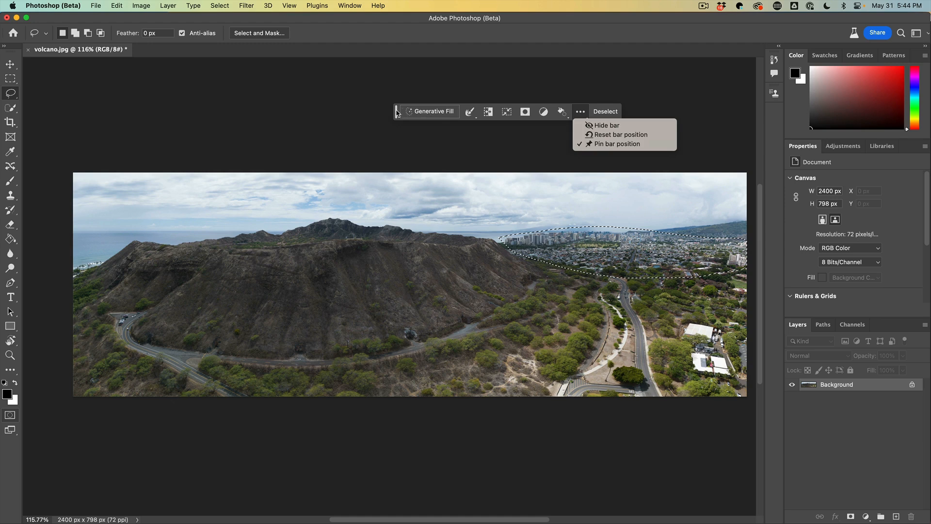
click(396, 113)
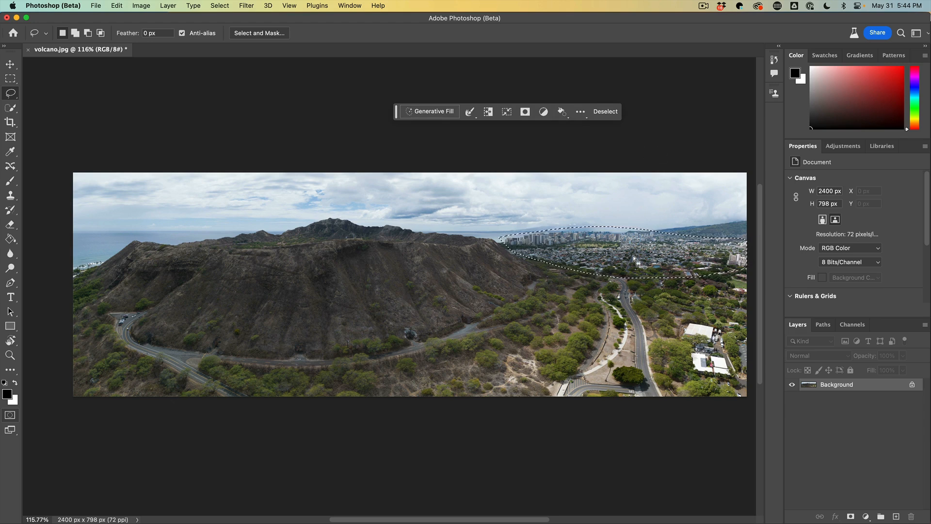
Step: Run Generative Fill on the selection with a blank prompt and toggle the generated layer to compare
click(430, 112)
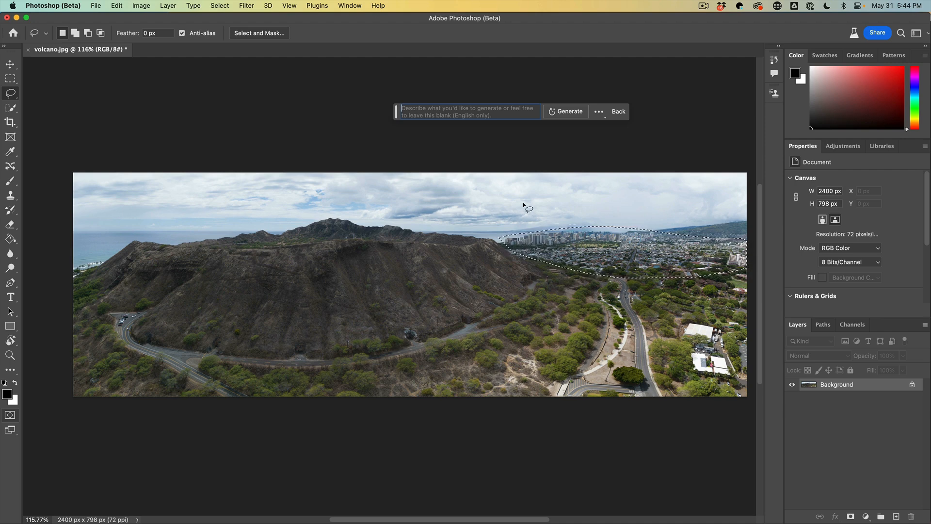
click(563, 112)
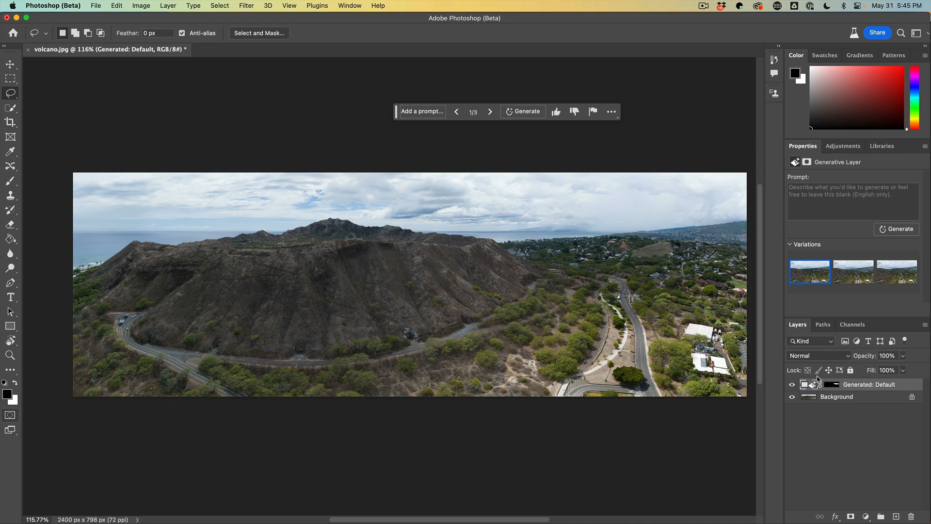
click(793, 384)
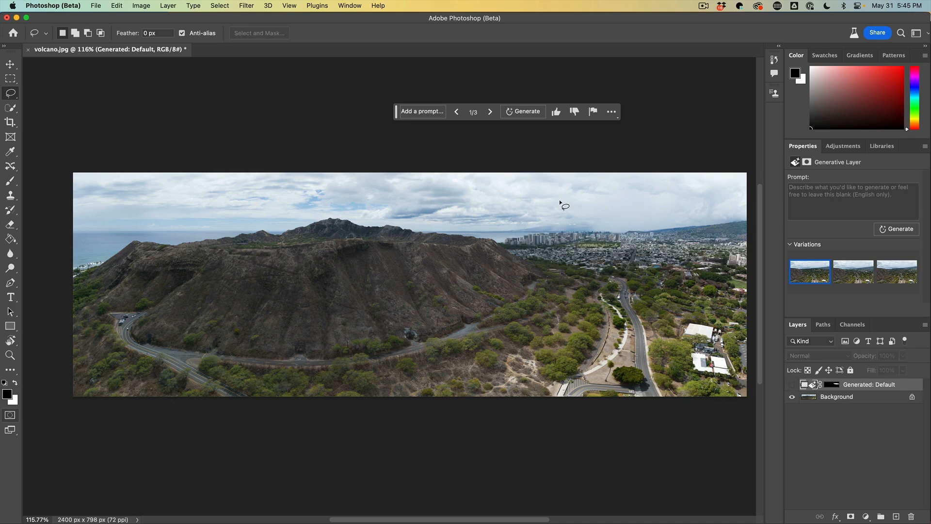
click(793, 384)
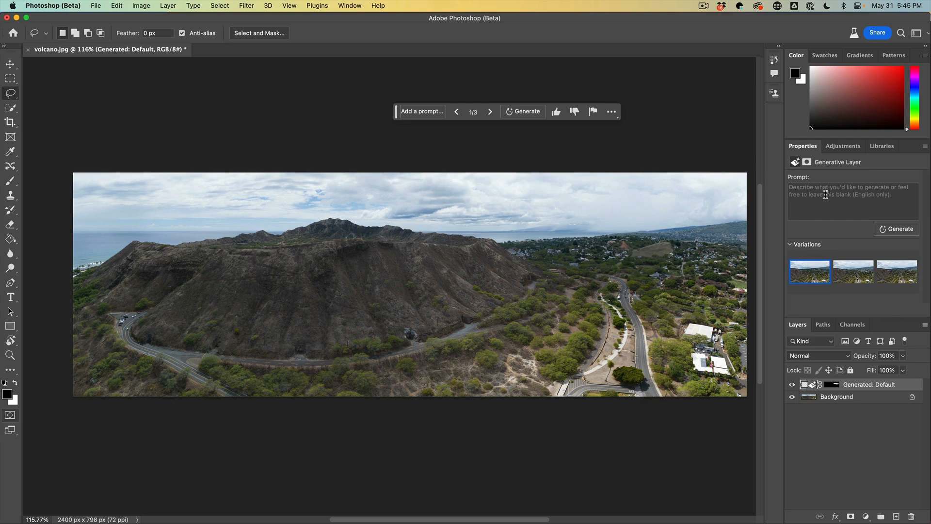
Step: Preview the second and third generated variations
click(350, 6)
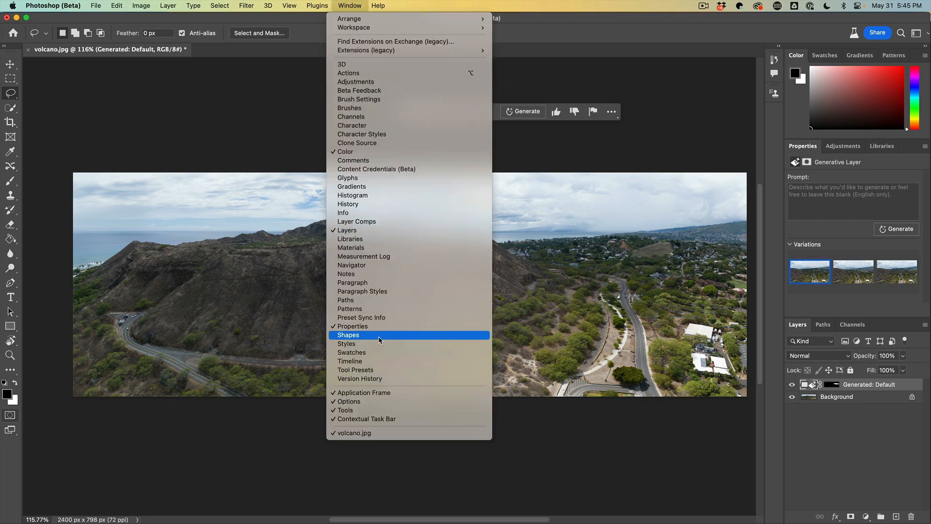
click(842, 282)
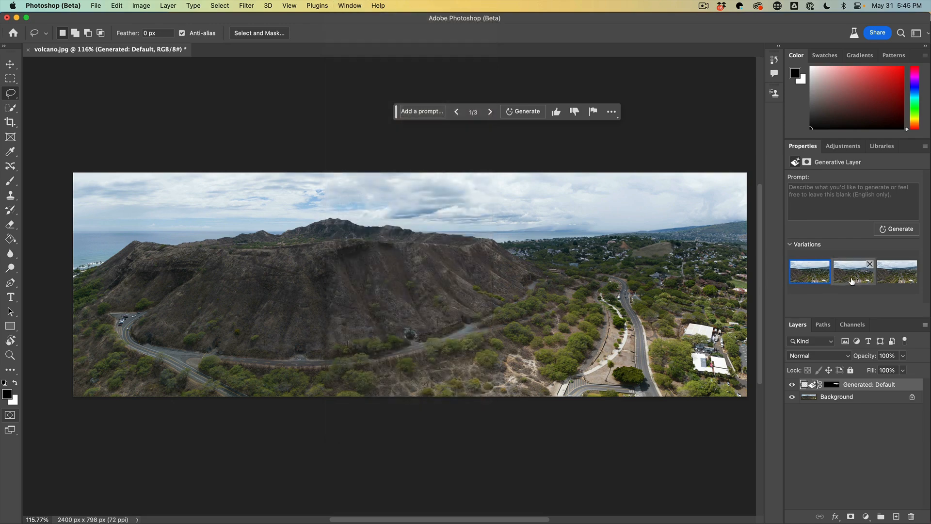
click(862, 278)
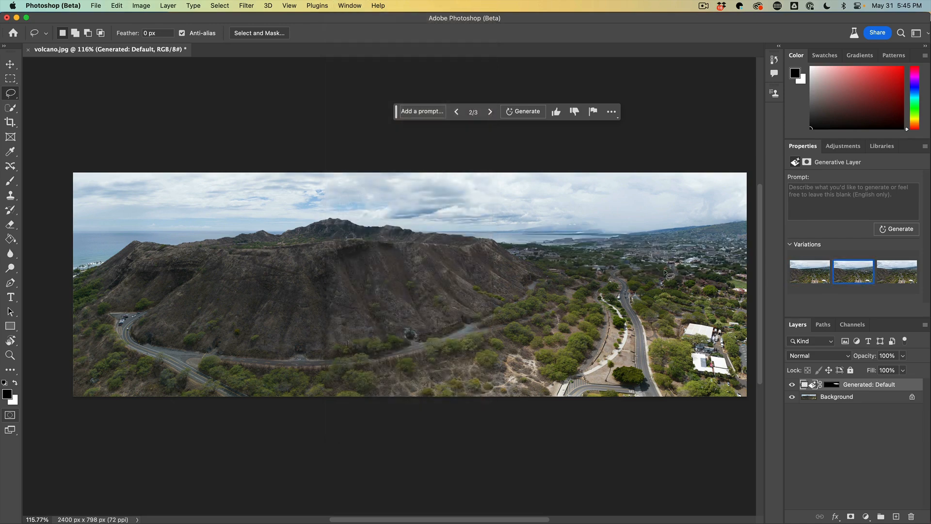
click(898, 278)
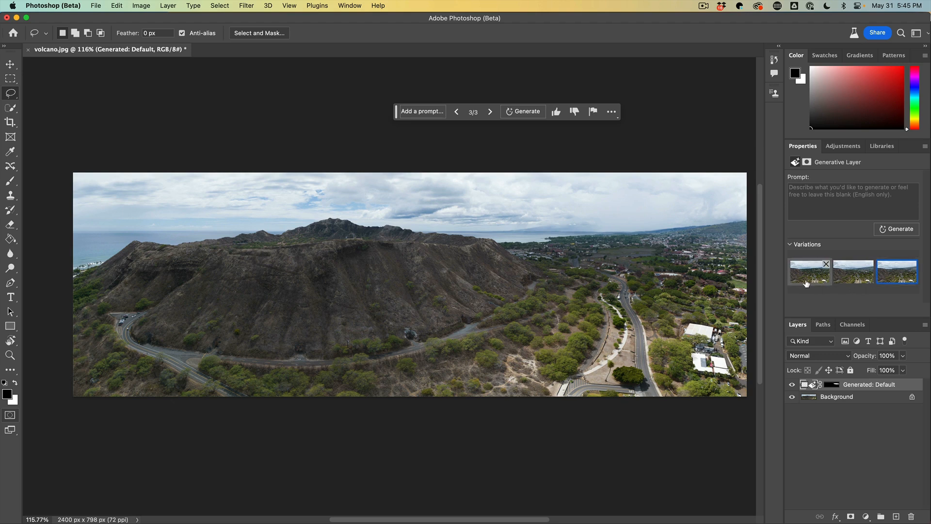
Step: Generate another set of variations and preview the first two of them
click(521, 114)
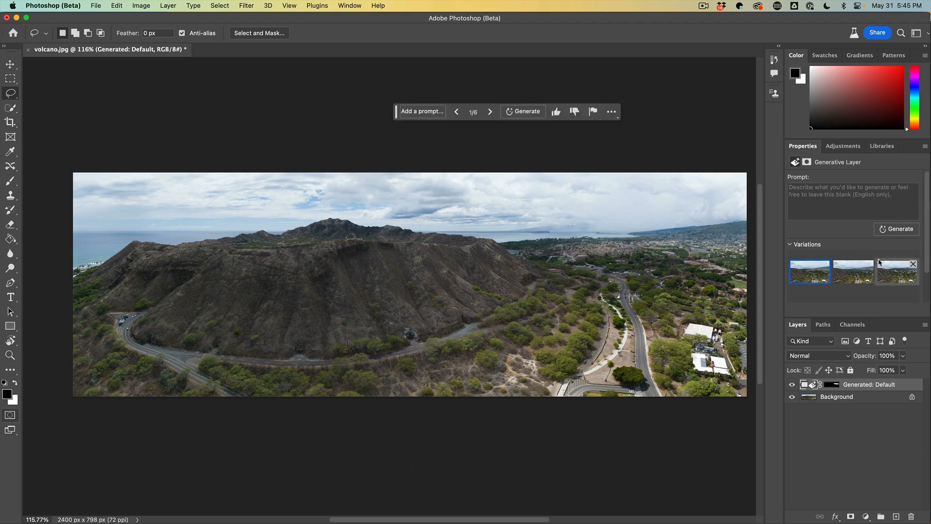
drag(927, 259, 927, 293)
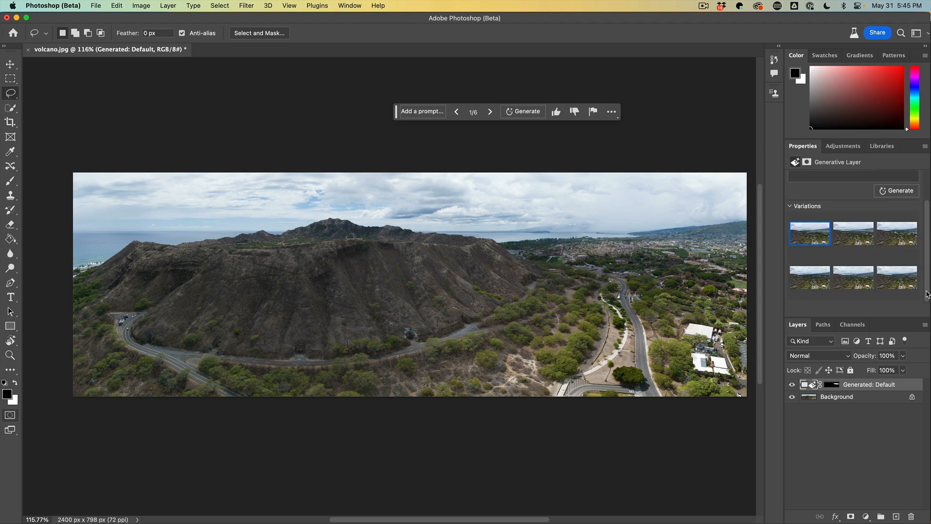
click(858, 238)
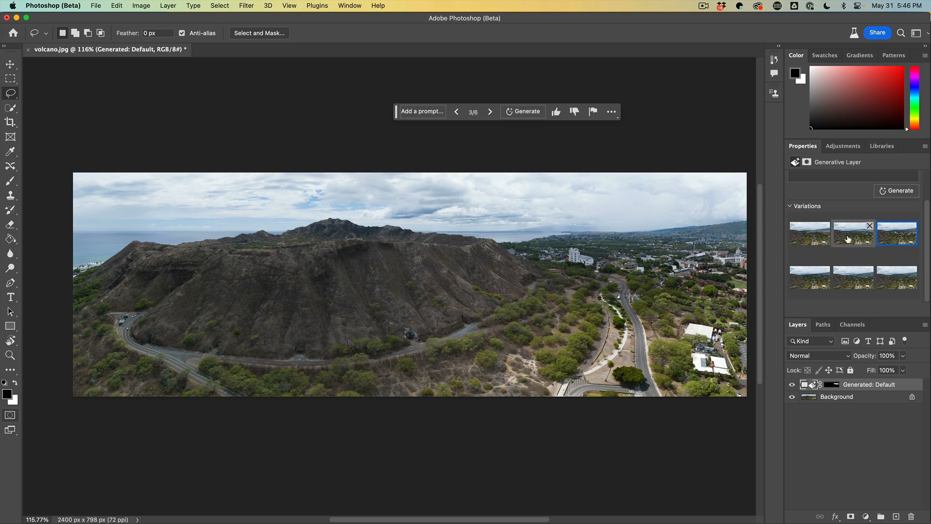
click(812, 239)
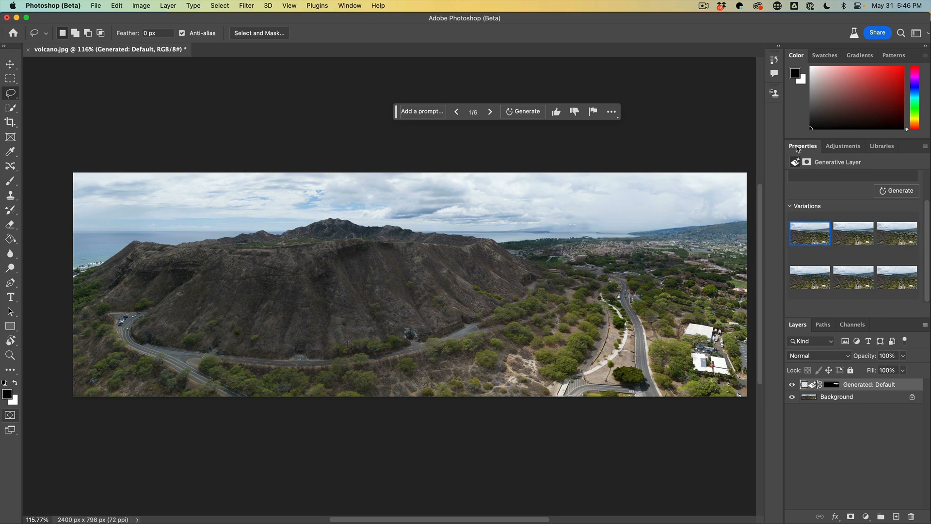
Step: Float the Properties panel over the canvas and preview variations four, five and six
drag(798, 149, 173, 154)
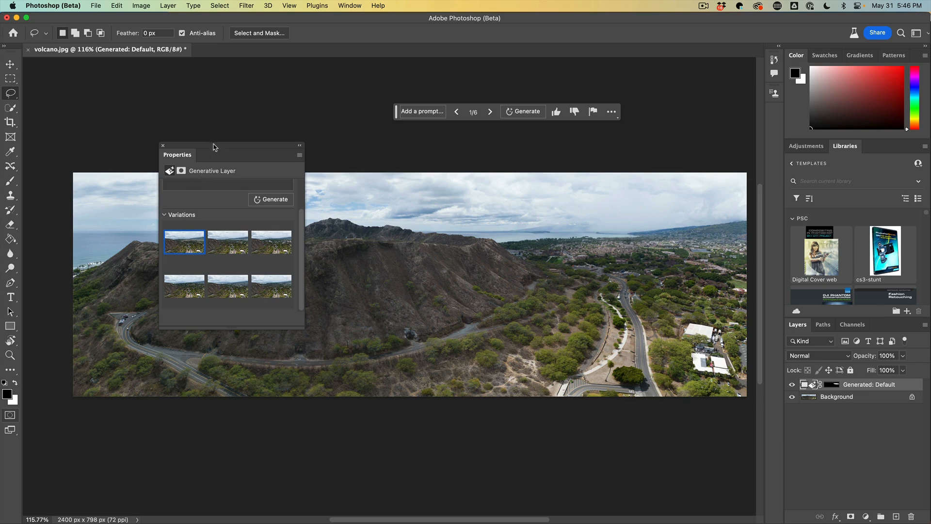
drag(214, 147, 217, 63)
click(187, 207)
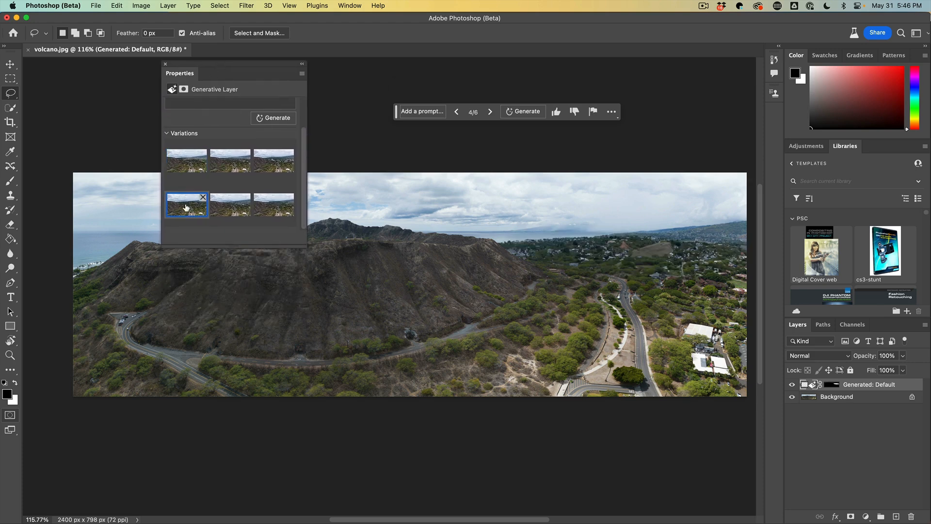
click(231, 207)
click(274, 211)
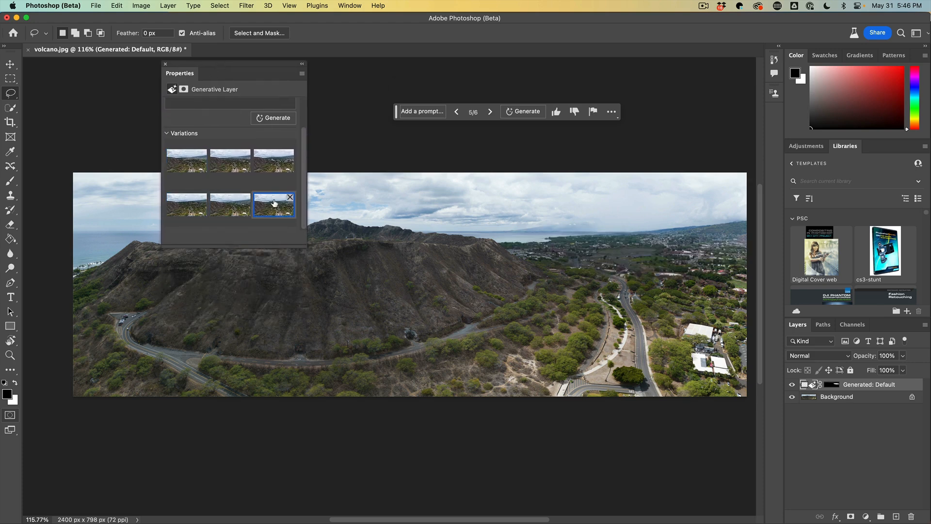
Step: Preview variations three, two, one, five and six in turn
click(275, 168)
click(237, 167)
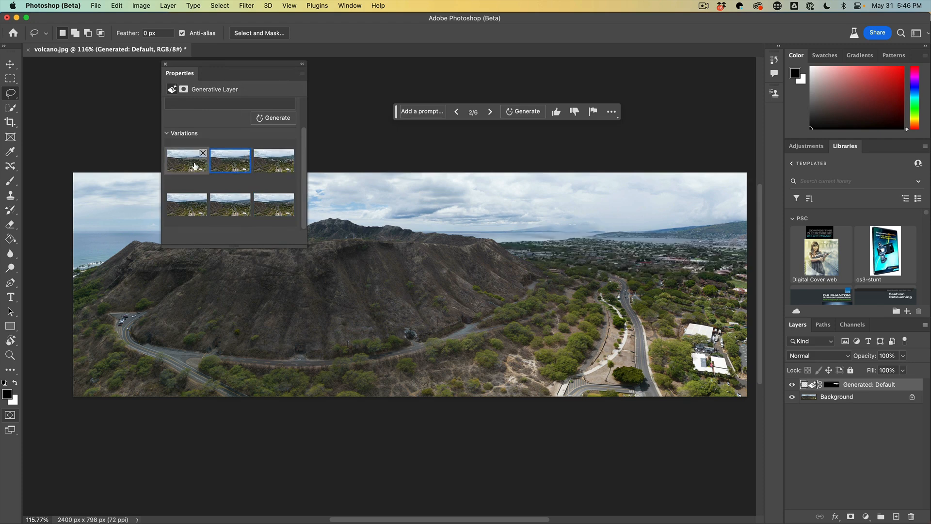
click(194, 166)
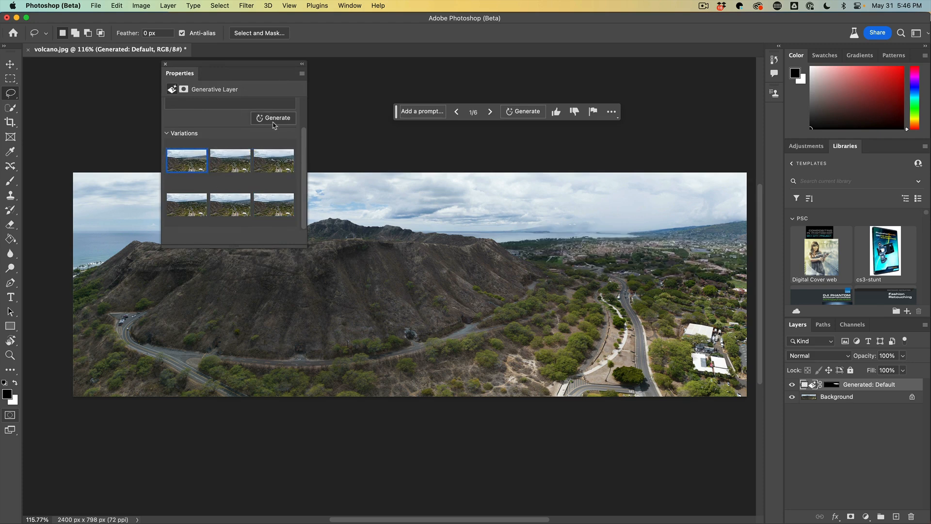
click(219, 208)
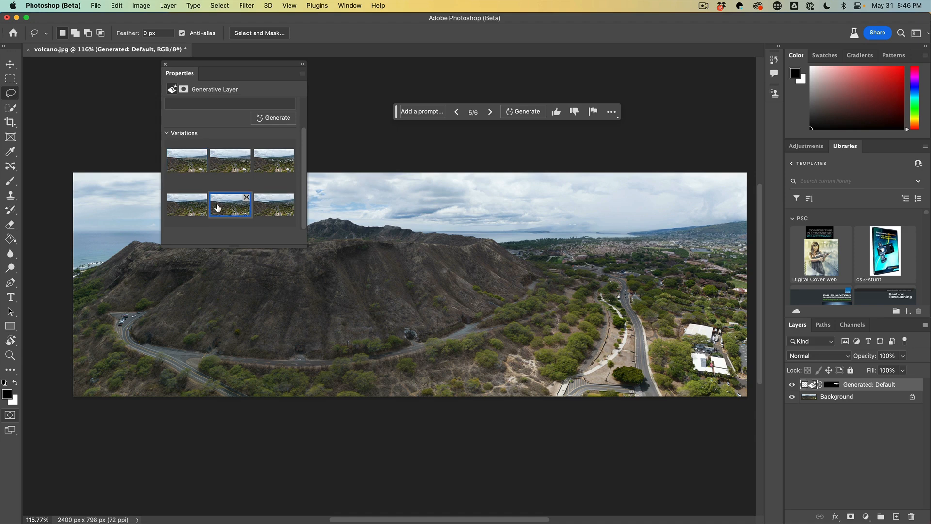
click(276, 216)
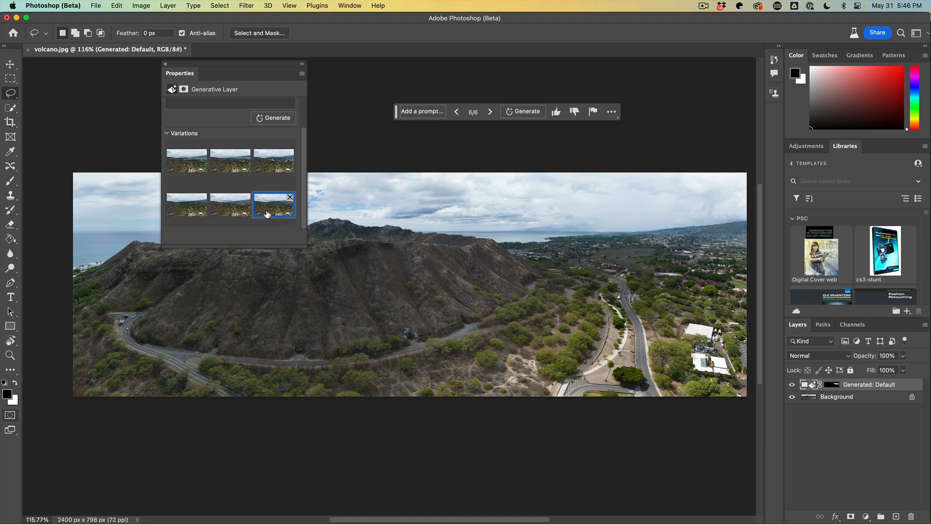
Step: Delete the sixth and fourth variations from the generated set
click(290, 198)
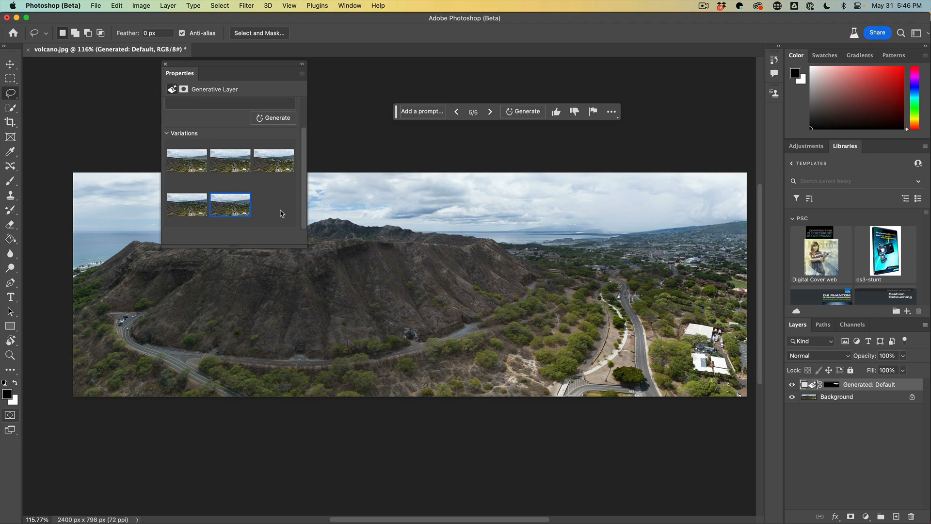
click(199, 211)
click(202, 198)
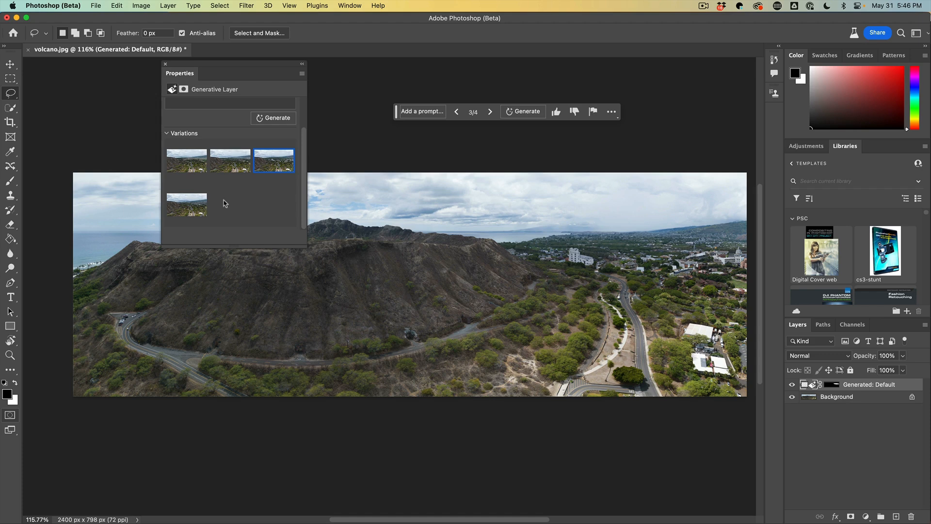
Step: Dock the floating Properties panel back into the panel group on the right
drag(185, 66, 564, 198)
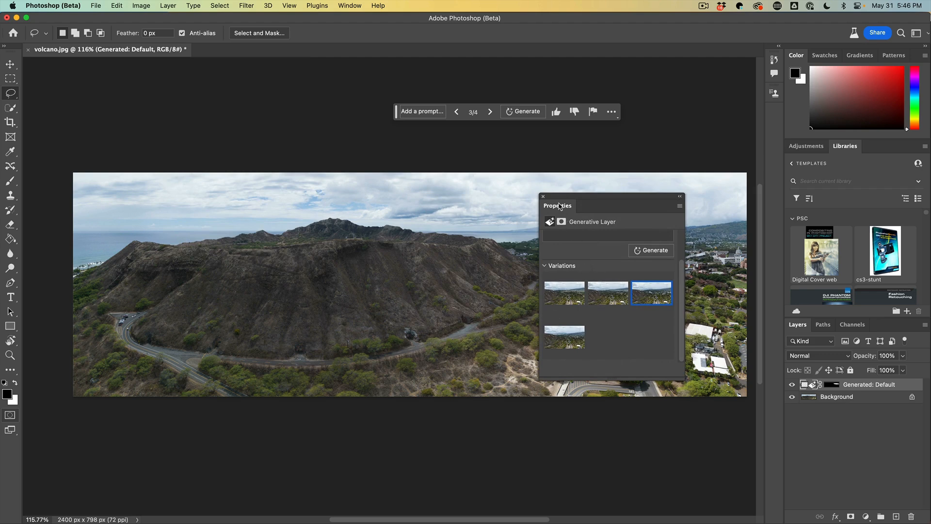
drag(559, 206, 844, 147)
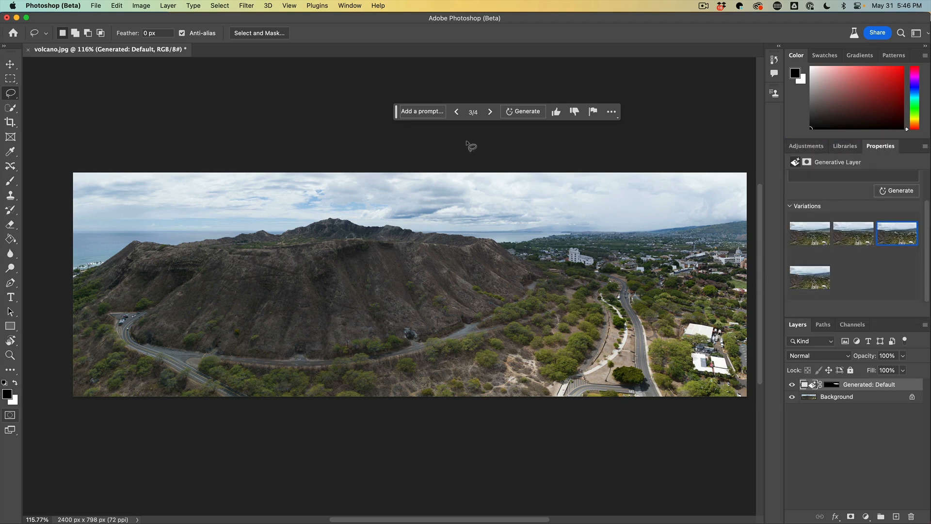
Step: Step through the remaining variations back to the first and forward to the third
click(458, 113)
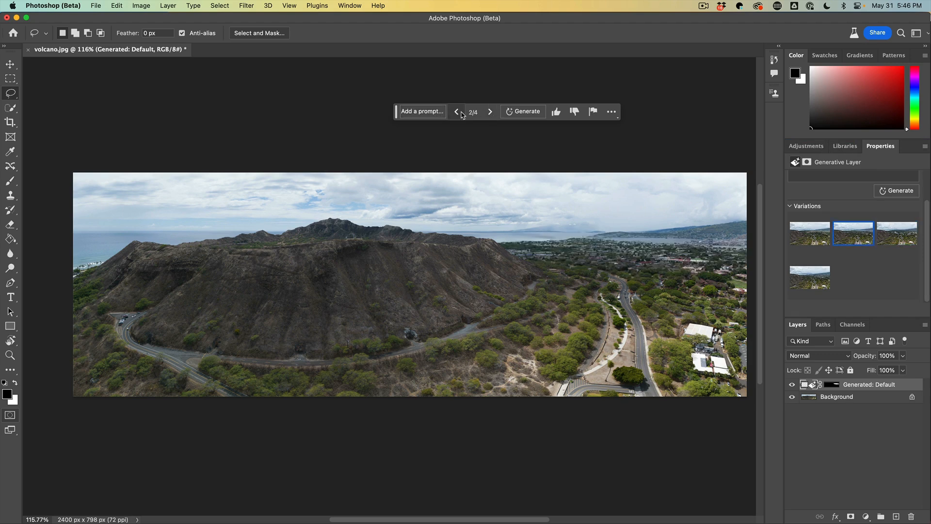
click(457, 112)
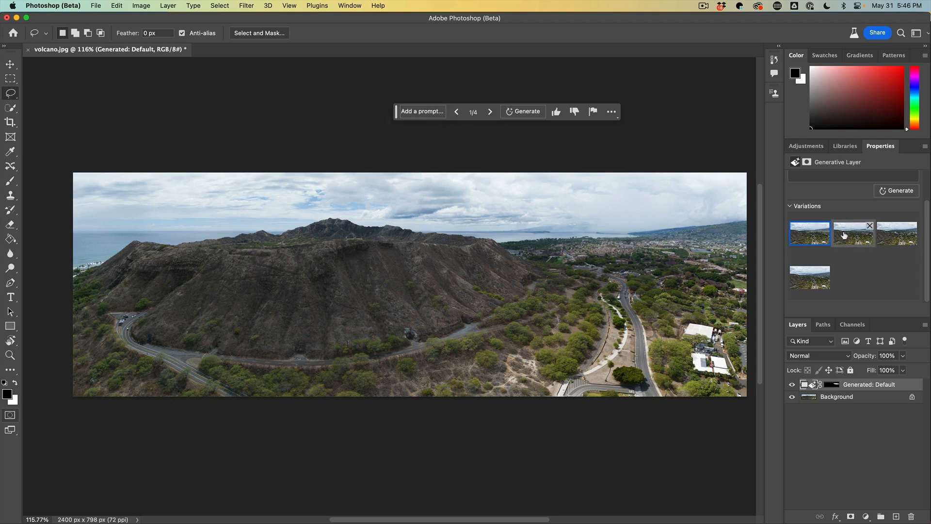
mouse_move(885, 238)
click(490, 112)
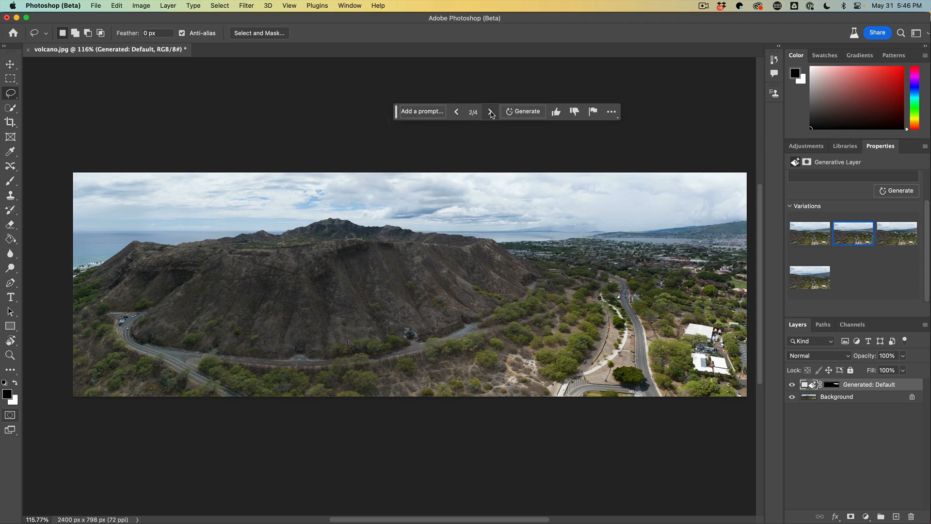
click(491, 113)
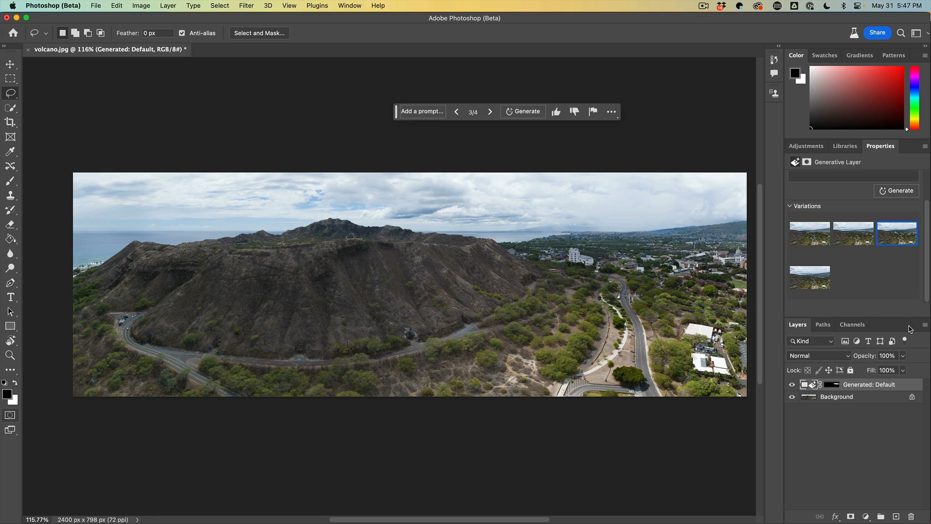
Step: Set the Layers panel thumbnail size to the largest option
click(925, 325)
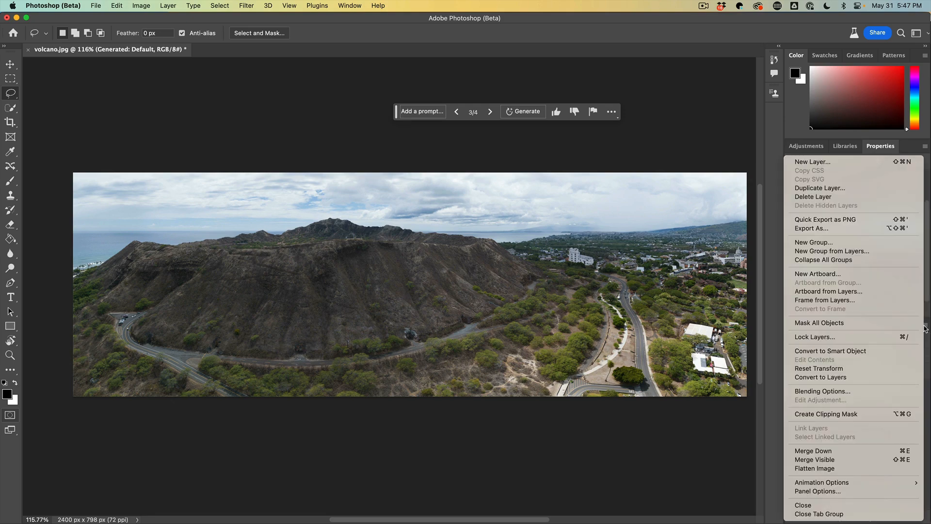
click(824, 490)
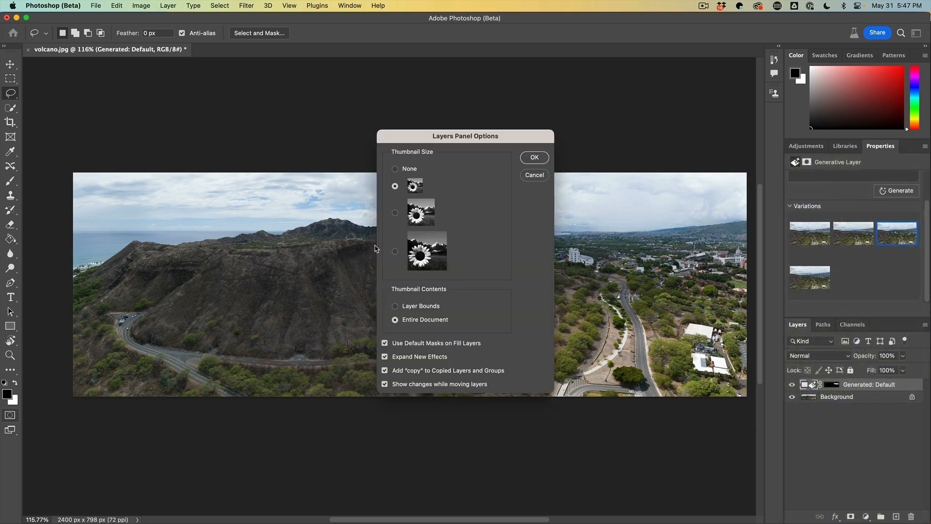
click(395, 251)
click(535, 159)
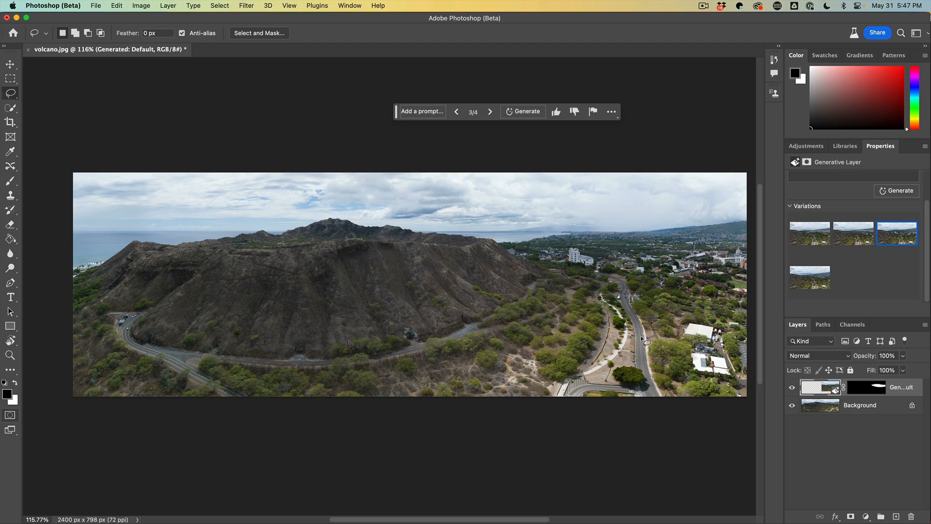
Step: Lasso a small patch of sky right of the crater and generate a Generative Fill with the prompt bird
mouse_move(537, 189)
mouse_down()
mouse_move(482, 201)
mouse_move(486, 223)
mouse_move(584, 229)
mouse_move(598, 211)
mouse_move(531, 190)
mouse_up()
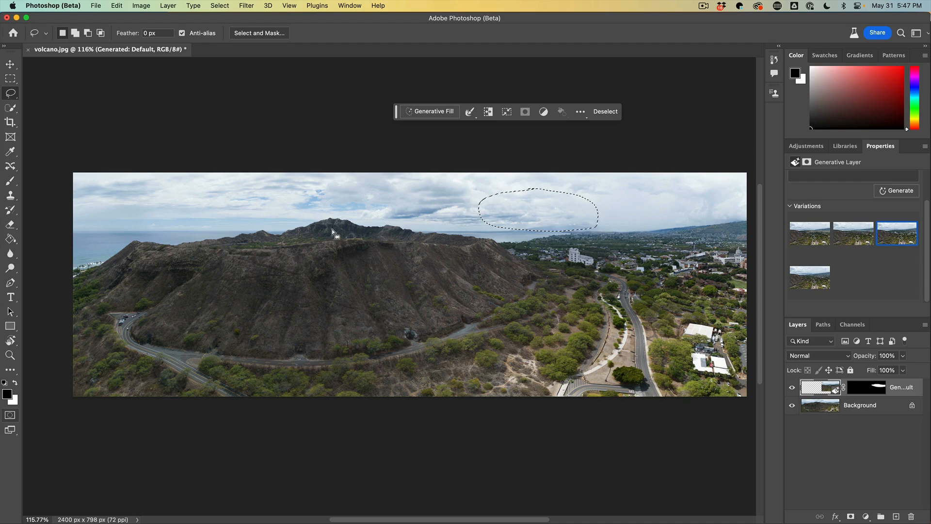
click(429, 111)
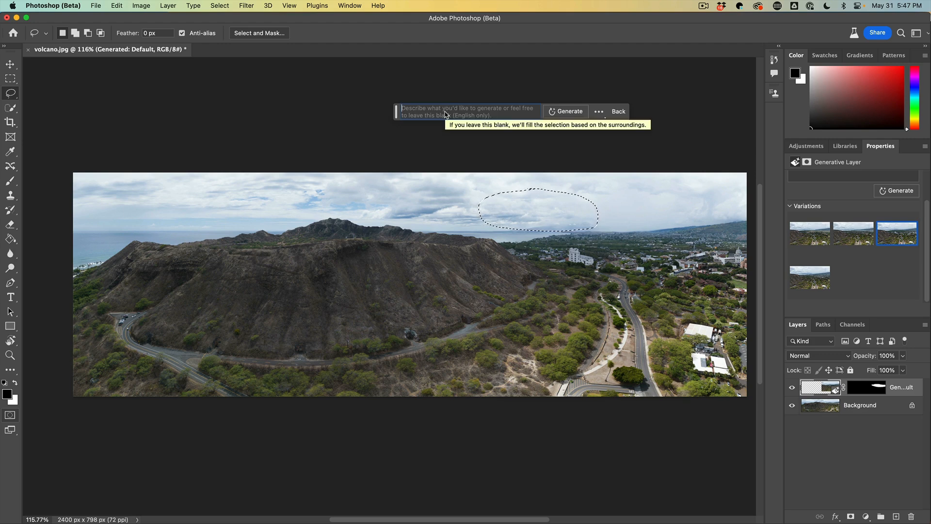
text(bird)
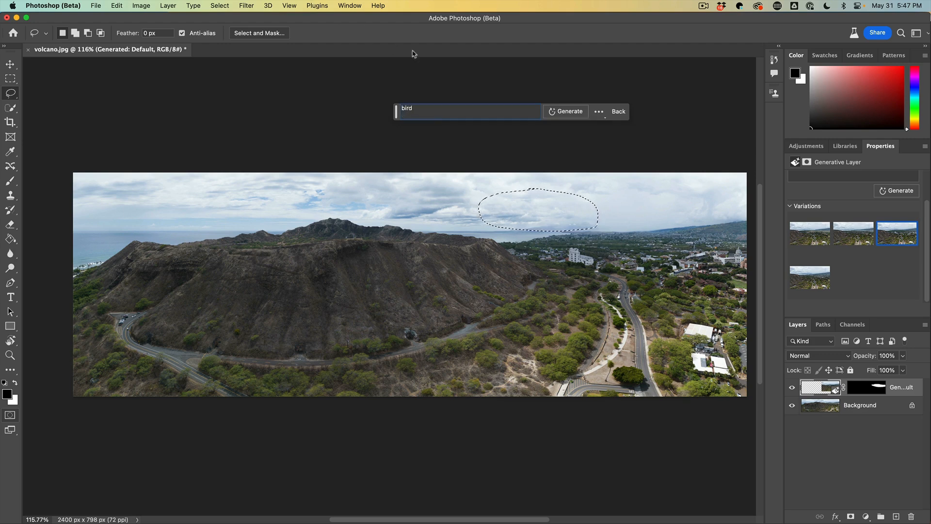
click(557, 112)
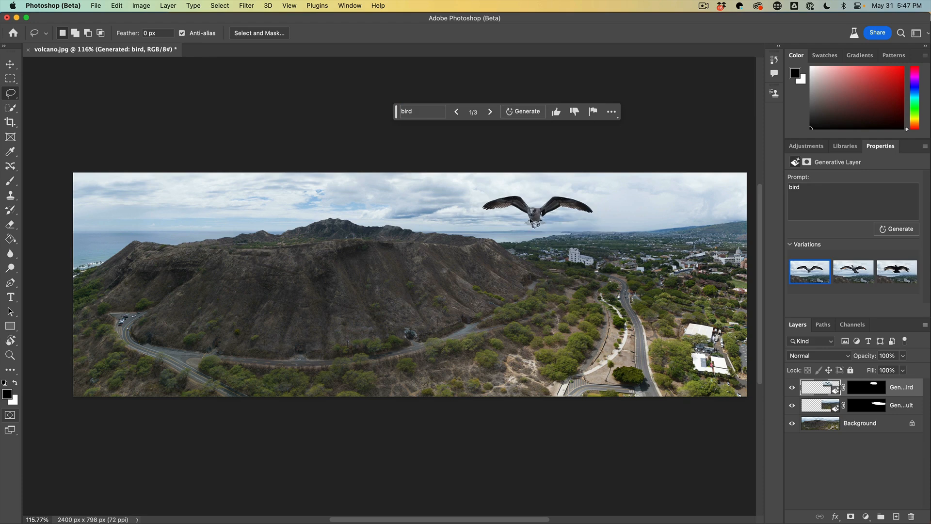
Step: Preview the three bird variations in turn, ending on the first
click(852, 273)
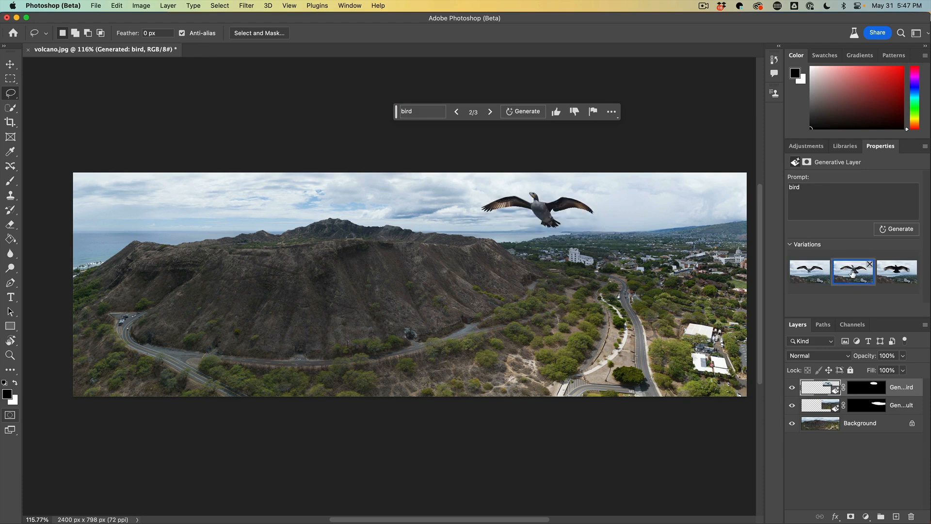
click(889, 273)
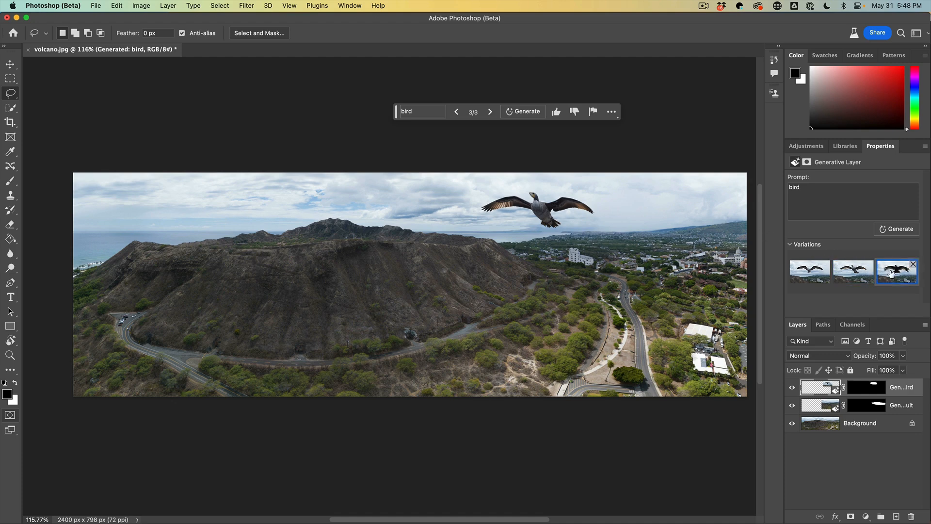
click(857, 274)
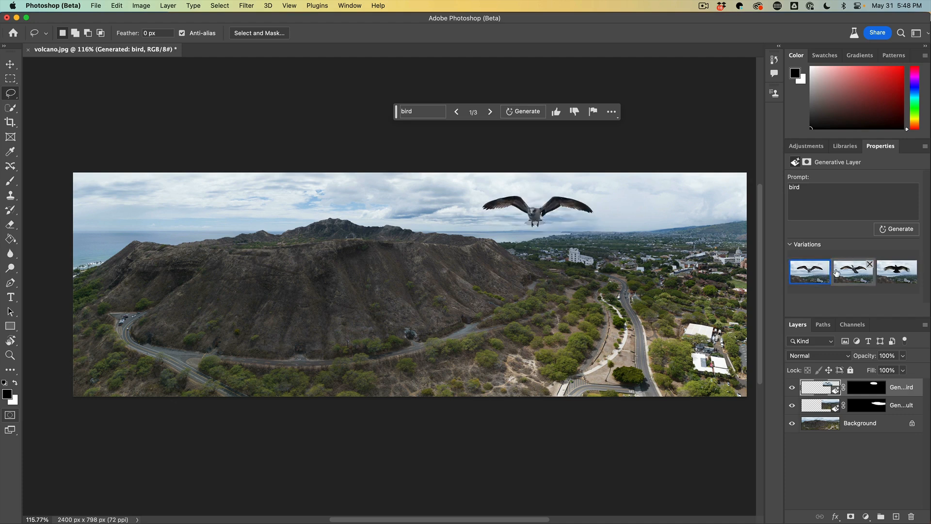
click(890, 273)
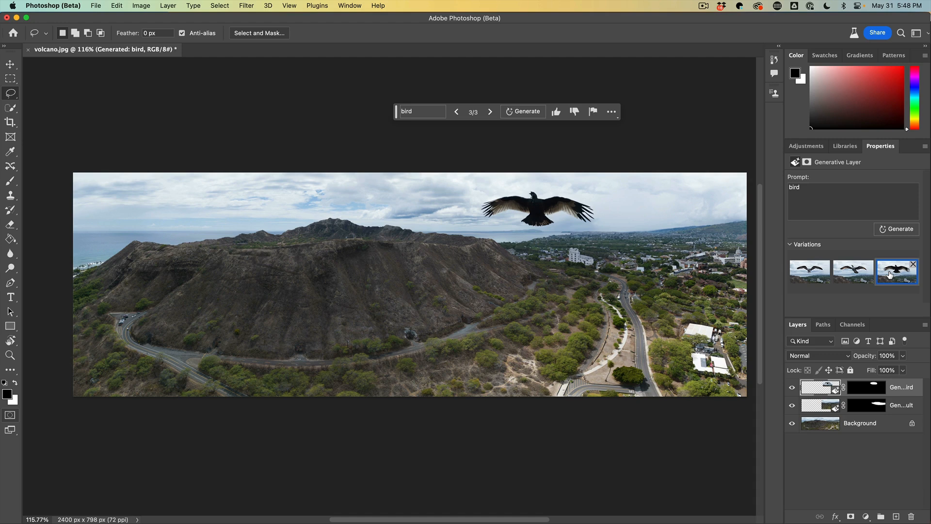
click(808, 273)
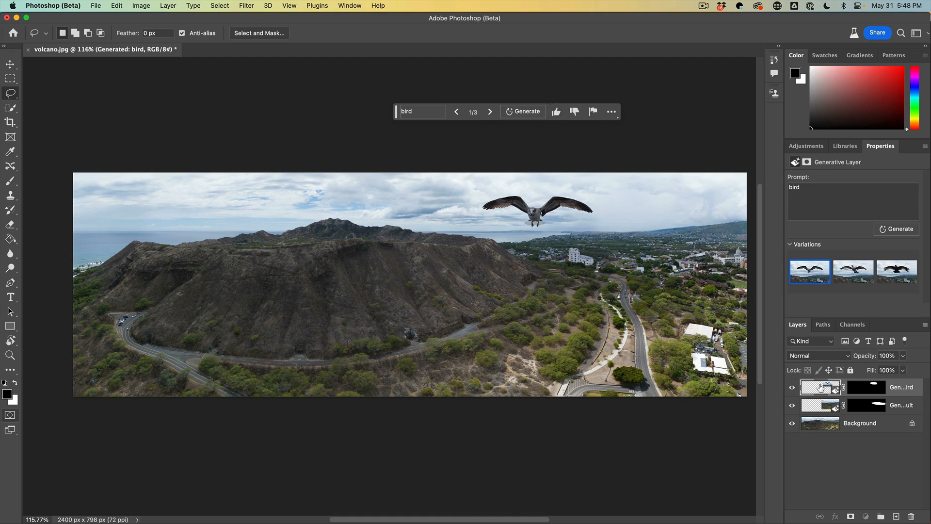
Step: Duplicate the bird layer and move the copy into the sky above the left side of the crater
drag(819, 387, 896, 516)
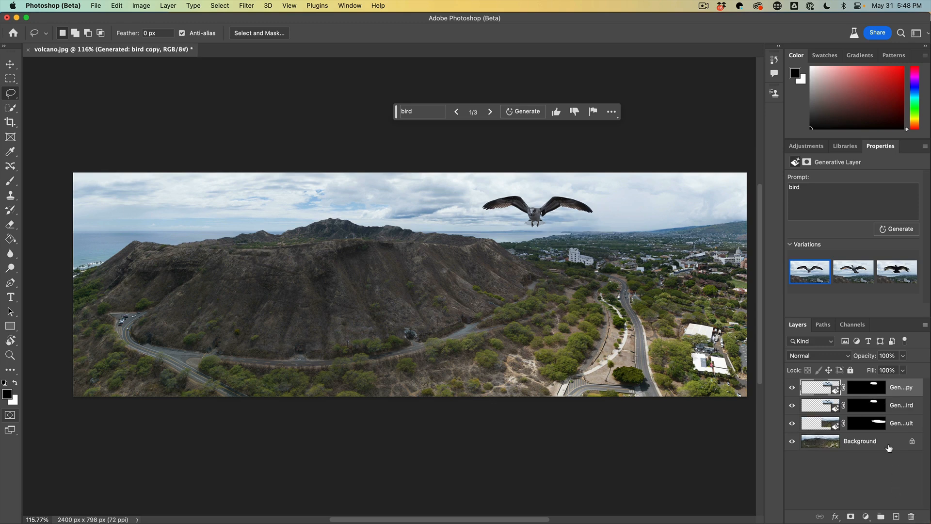
click(10, 64)
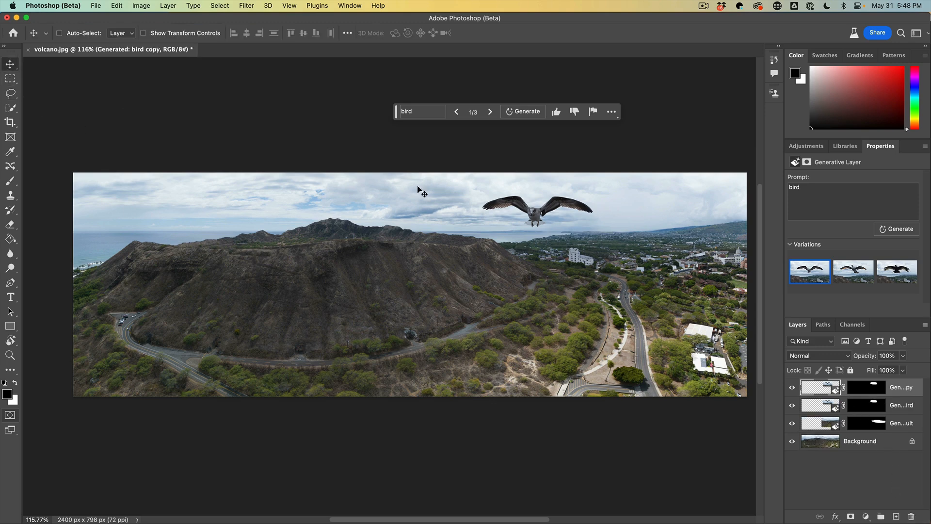
drag(527, 211, 184, 215)
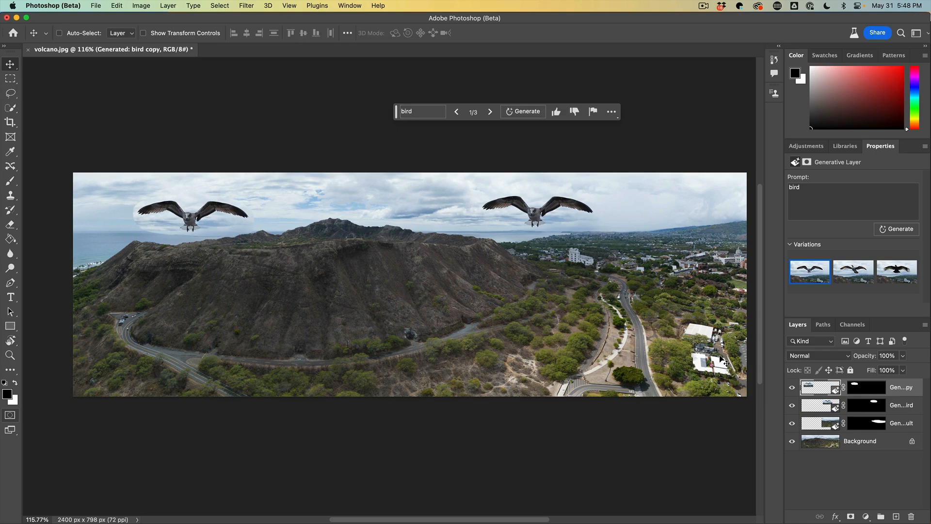
Step: Toggle layer visibility to compare the copied bird against the other layers
drag(792, 405, 795, 442)
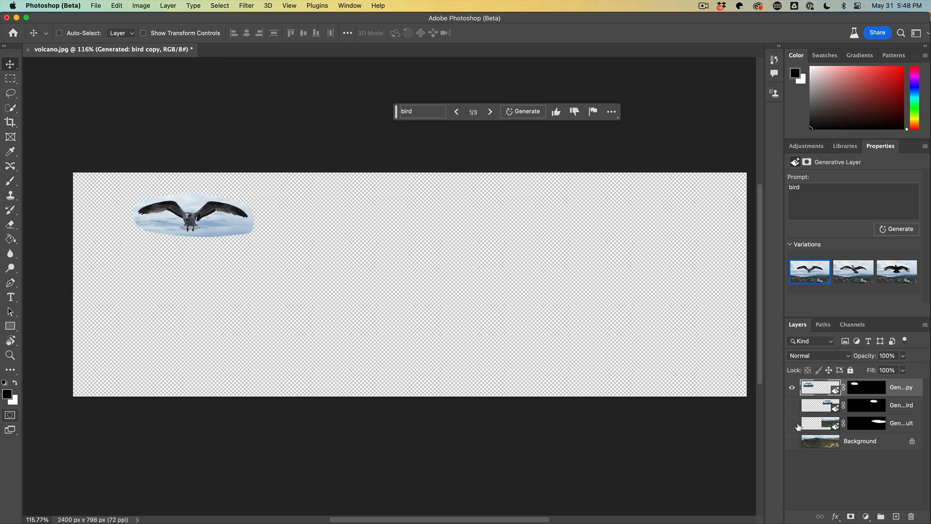
drag(793, 405, 792, 441)
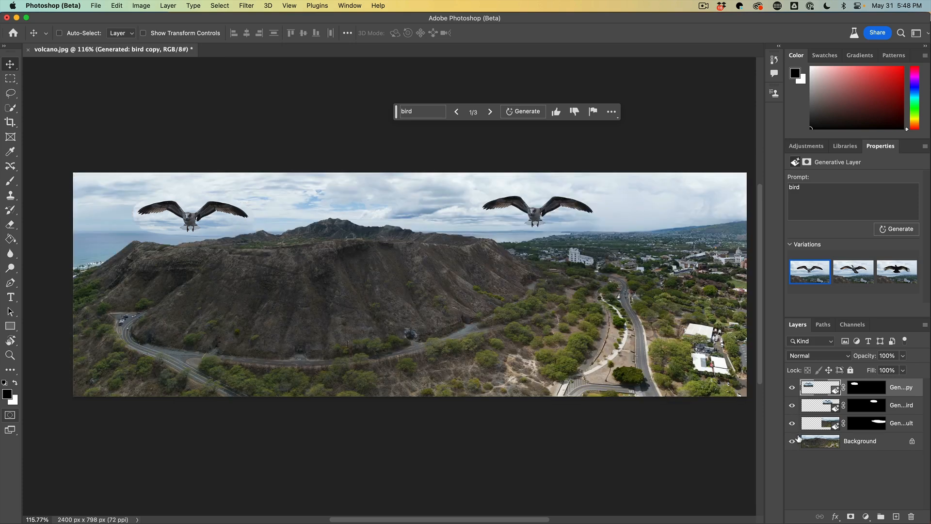
click(792, 386)
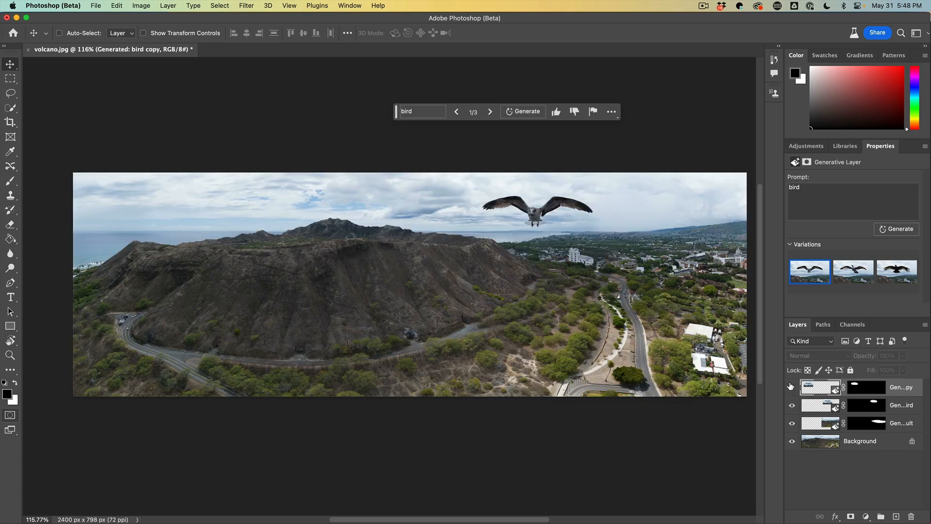
click(791, 387)
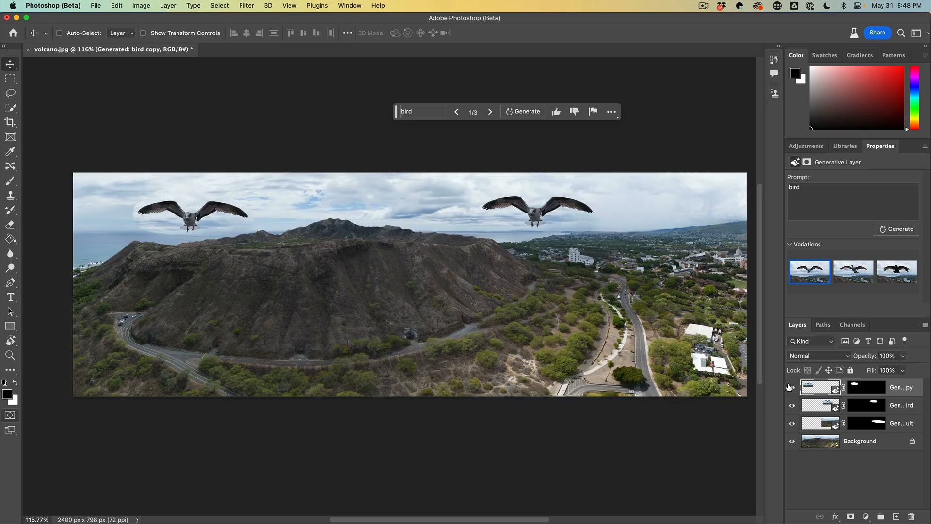
Step: Select the copied bird layer and generate more bird variations for it
click(818, 422)
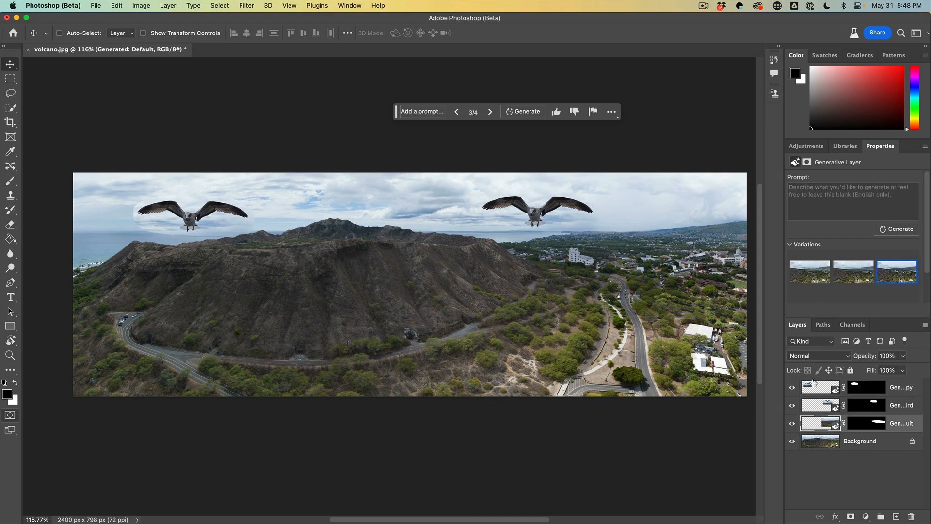
click(819, 407)
click(819, 388)
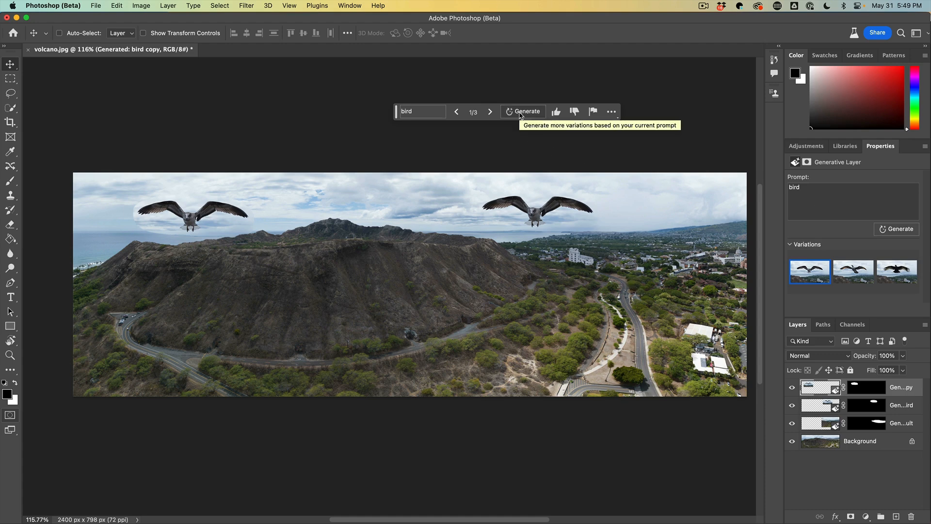
click(897, 229)
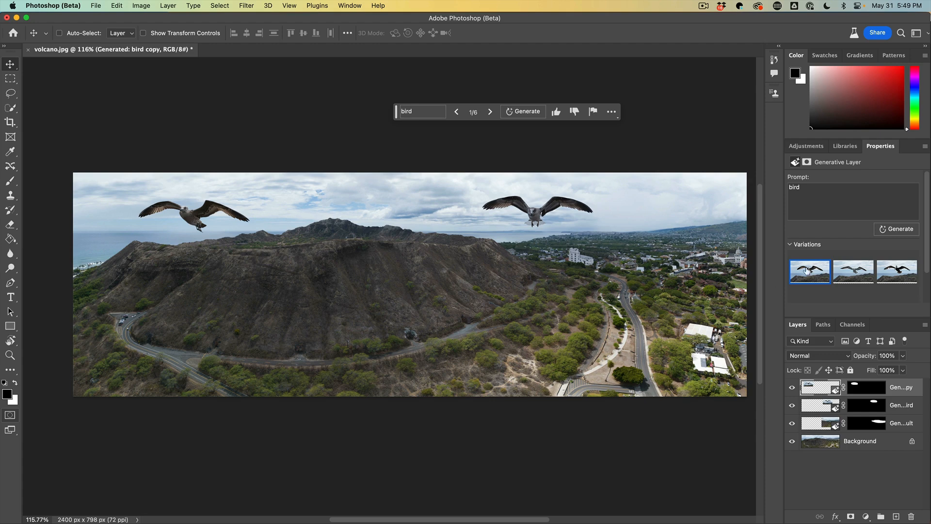
Step: Preview the new bird variations and return to the first
click(854, 271)
click(888, 271)
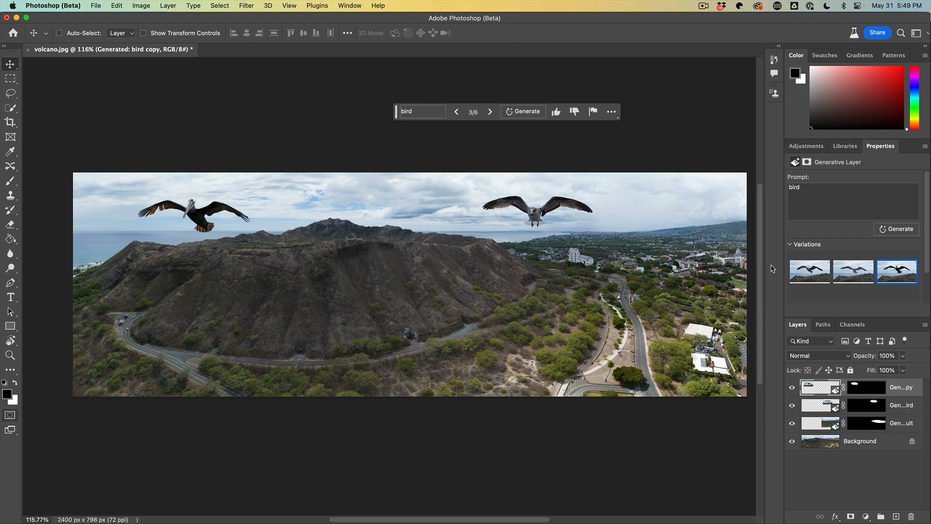
click(806, 275)
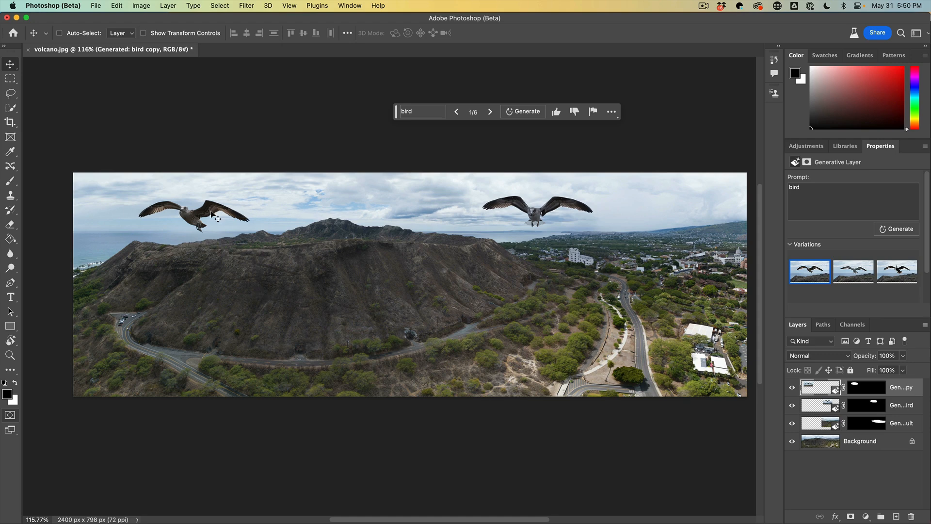
Step: Scale the copied bird down to about half size and nudge it slightly lower and left
key(cmd+t)
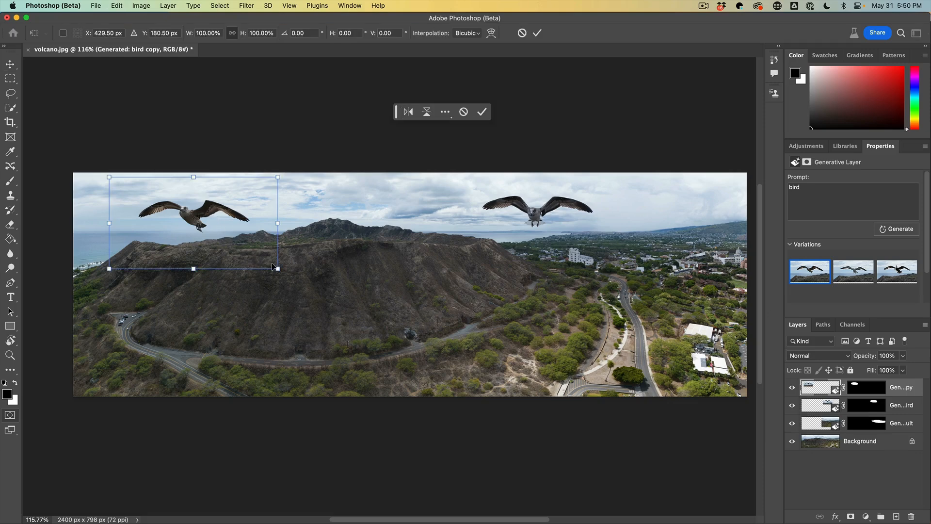
drag(277, 268, 195, 236)
key(Return)
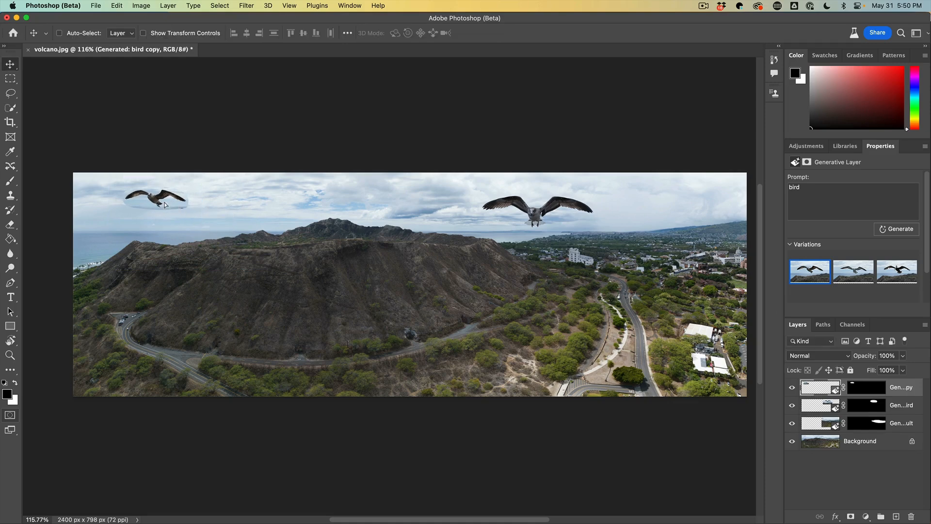
drag(173, 202, 160, 216)
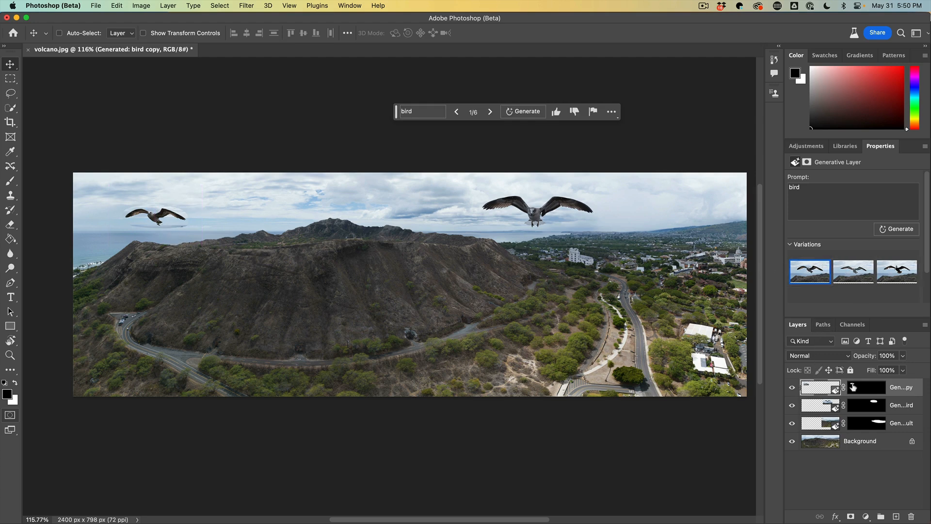
Step: Toggle layer visibility to check the copied bird on its own
click(793, 388)
click(792, 388)
drag(792, 407, 793, 442)
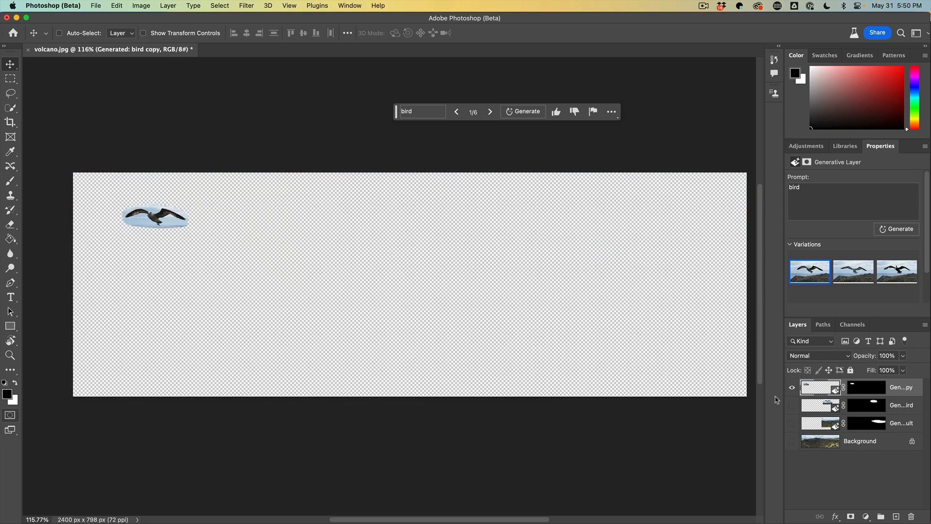
drag(791, 409, 792, 441)
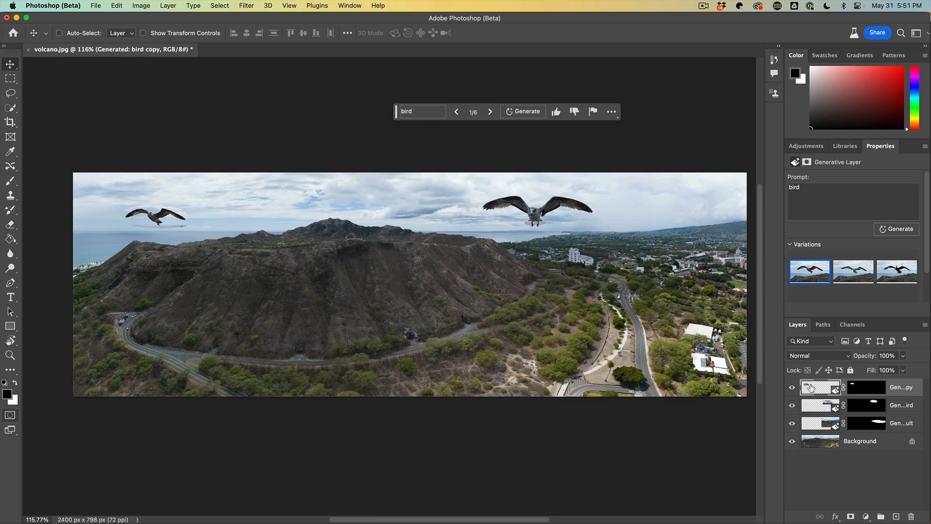
Step: Generate another set of variations for the copied bird and choose the second one
click(523, 113)
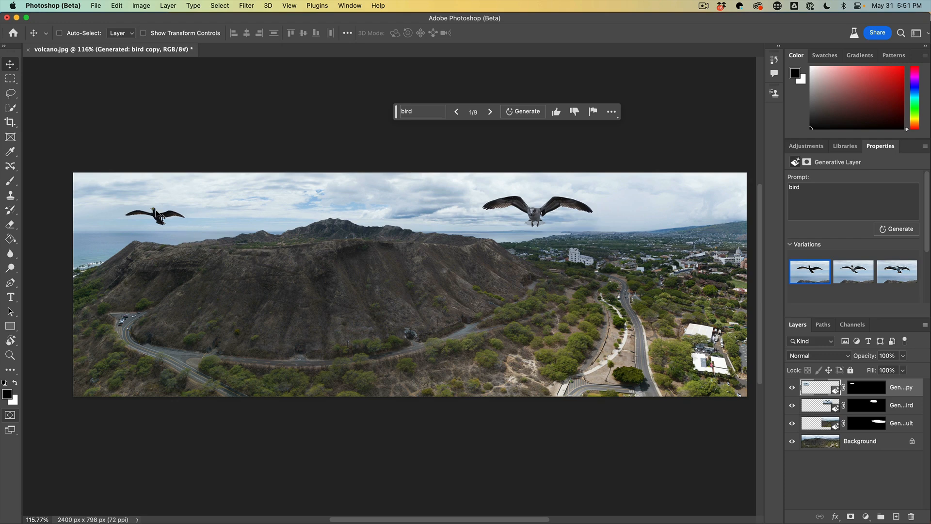
click(854, 270)
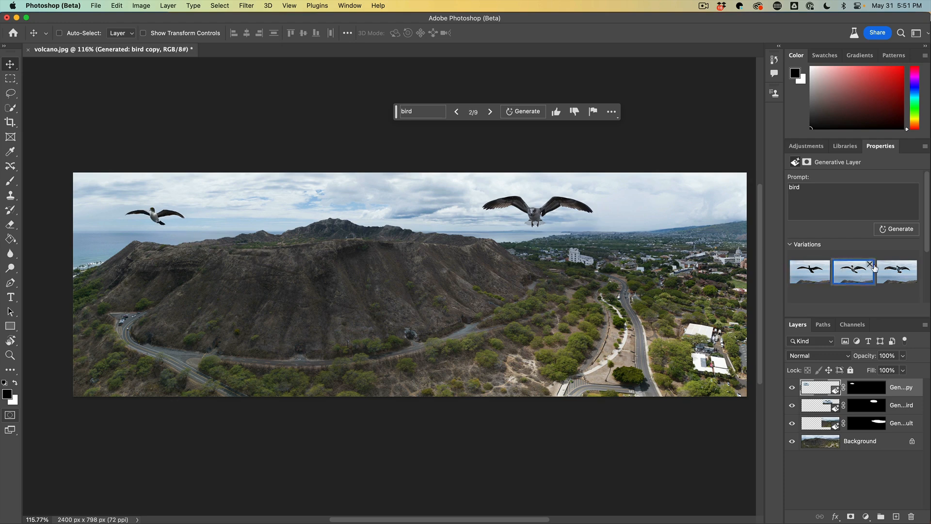
click(895, 275)
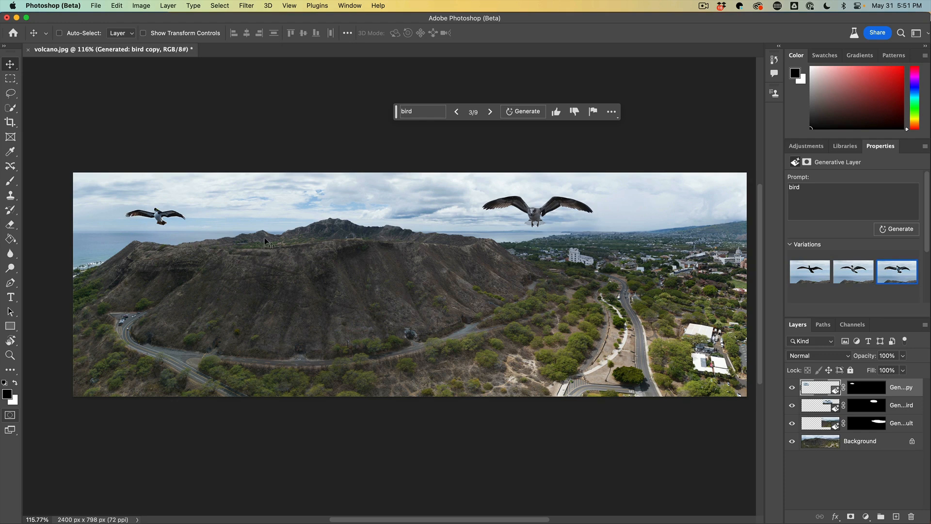
click(835, 280)
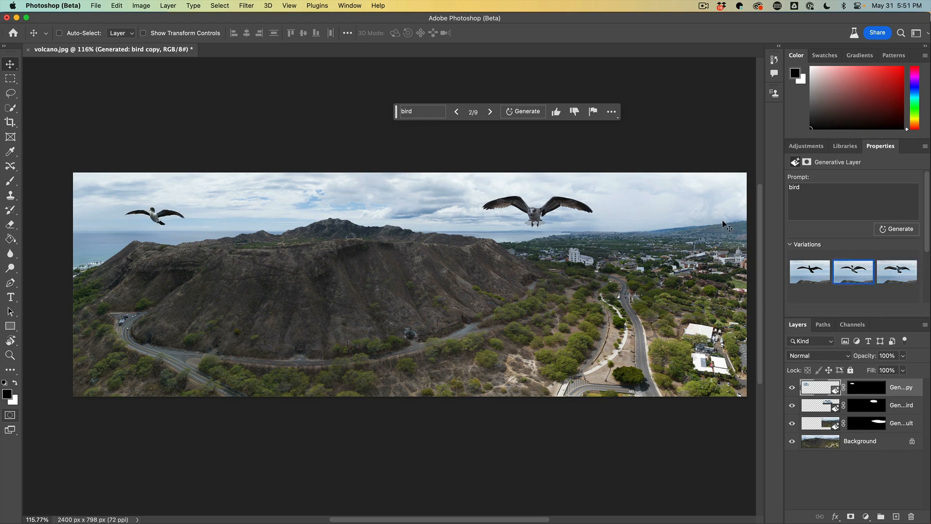
Step: Regenerate the copied bird with the prompt "seagull"
click(819, 190)
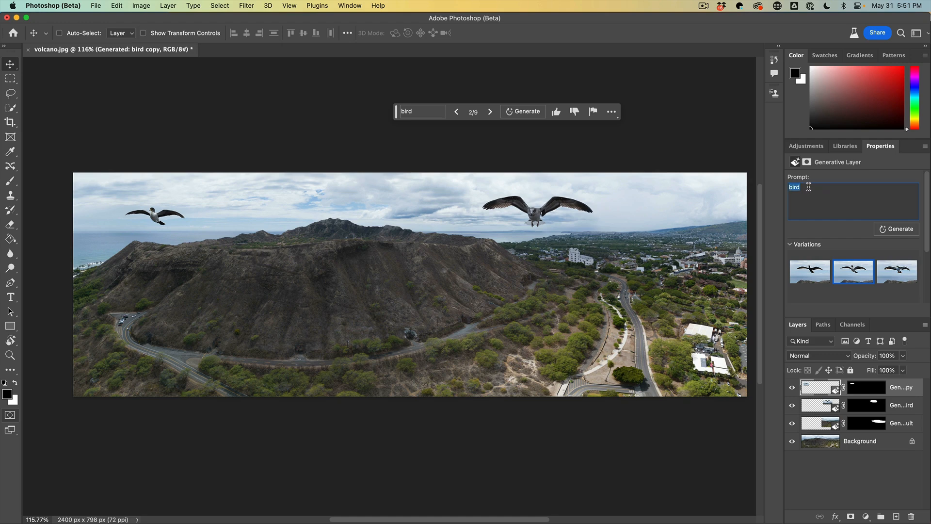
click(833, 188)
click(423, 112)
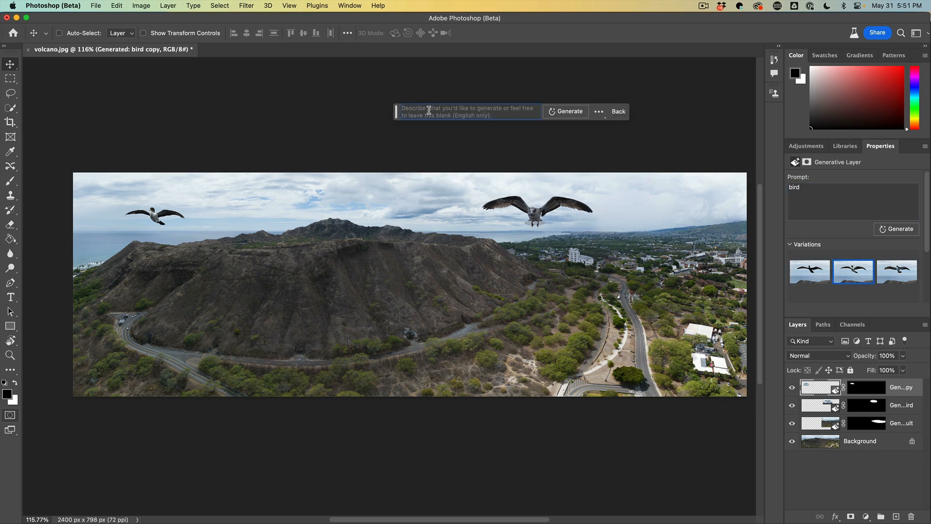
text(se)
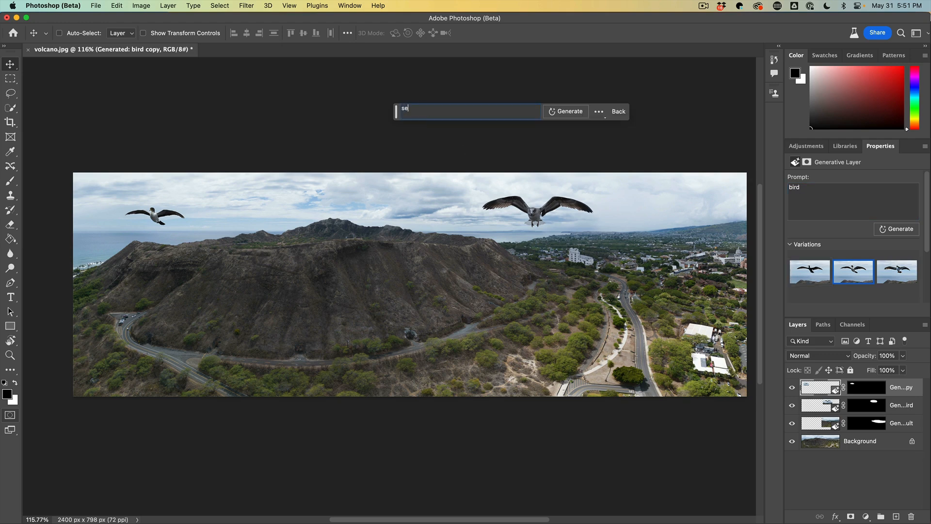
text(agull)
click(569, 116)
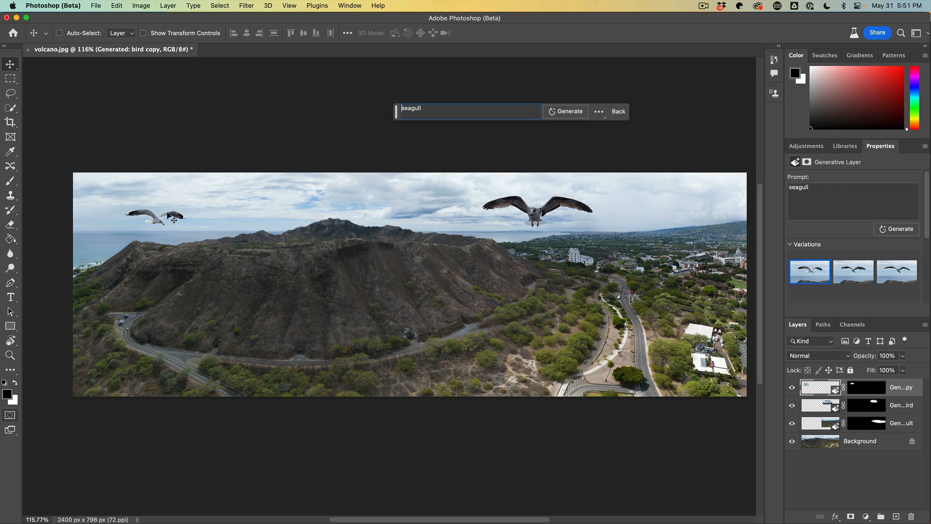
Step: Preview the seagull variations and choose the third one
click(843, 270)
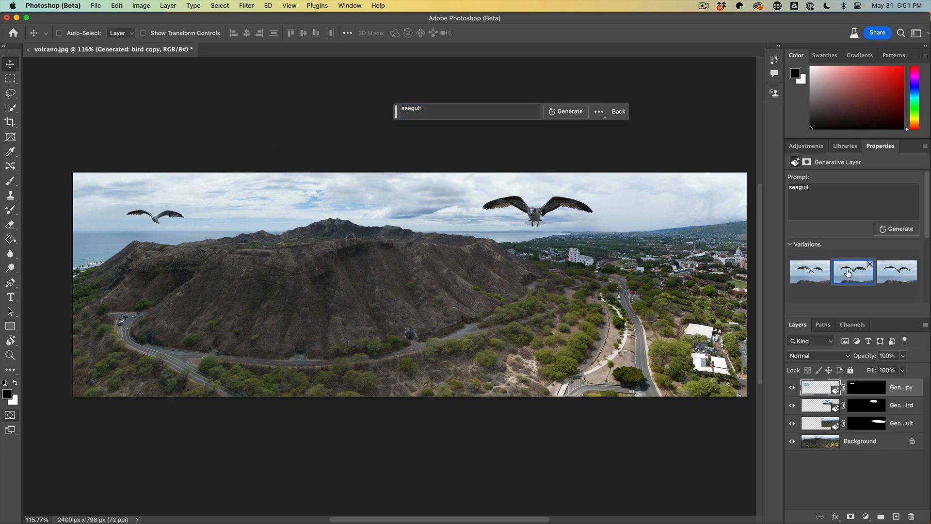
click(899, 275)
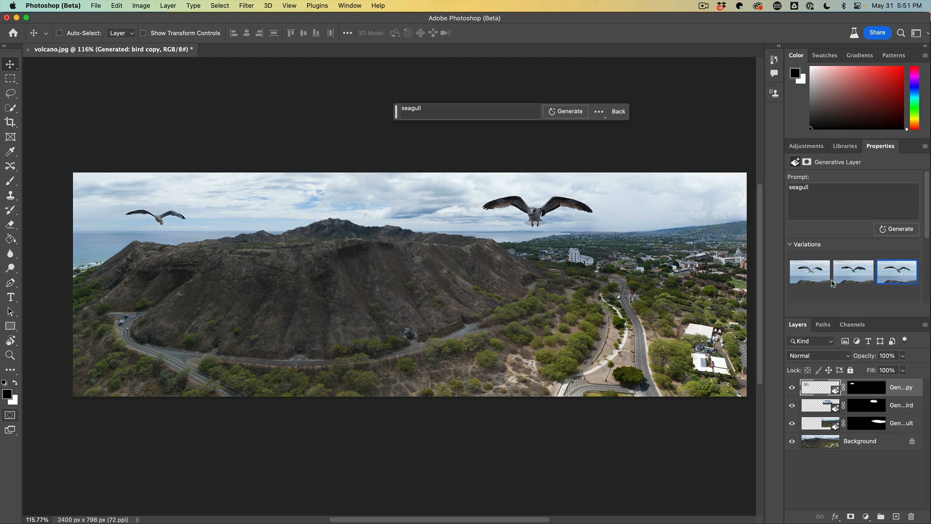
click(815, 277)
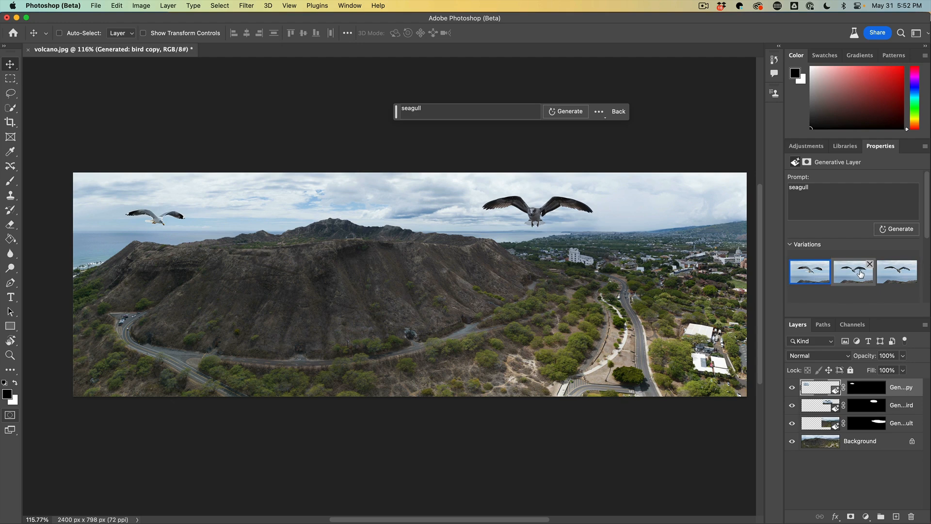
click(891, 276)
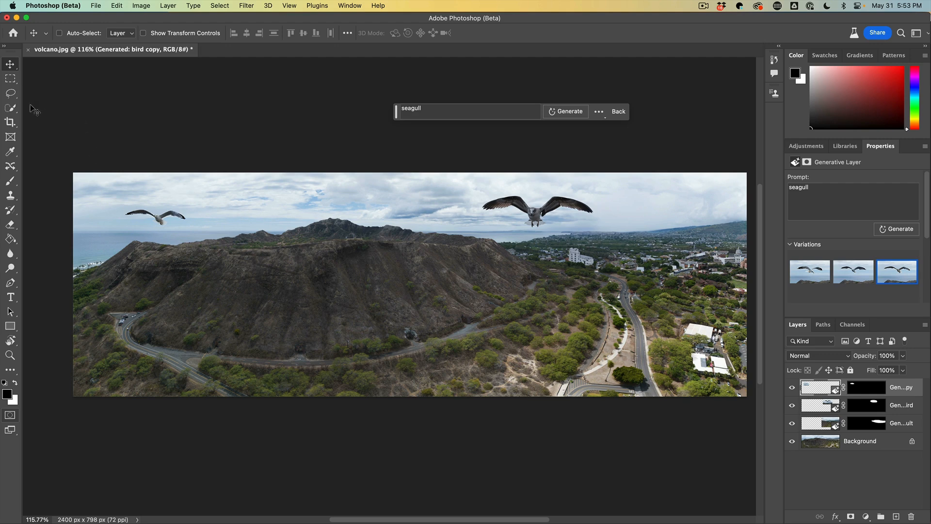
Step: Extend the canvas downward to about 2400 x 1256 px with the Crop tool
click(10, 121)
right_click(10, 121)
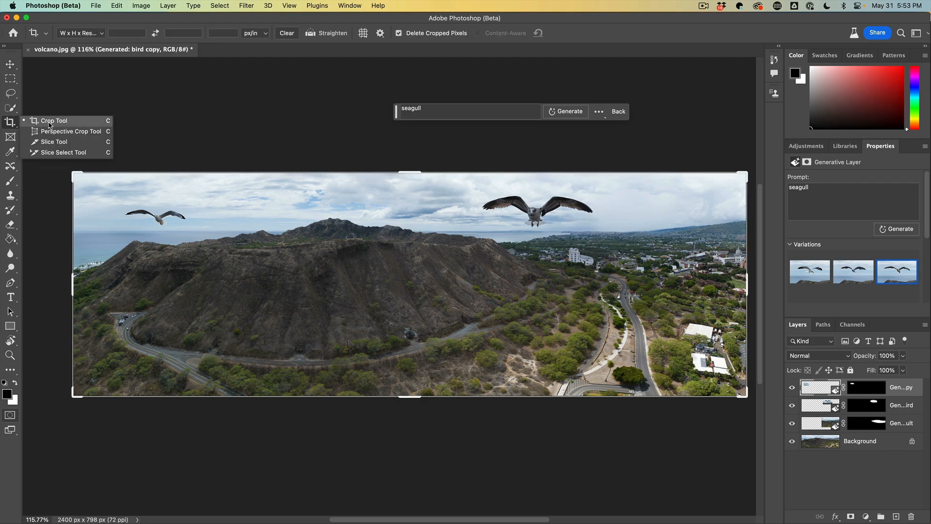
click(49, 125)
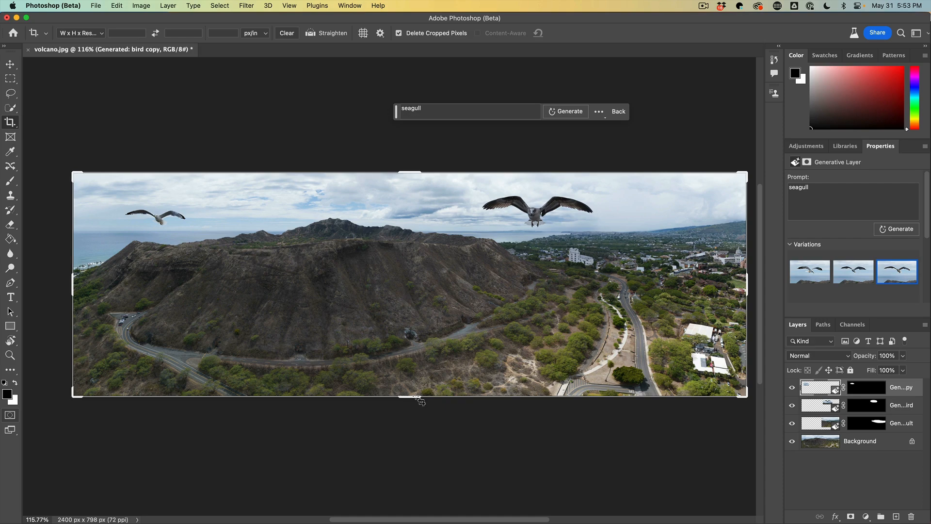
drag(415, 396, 411, 460)
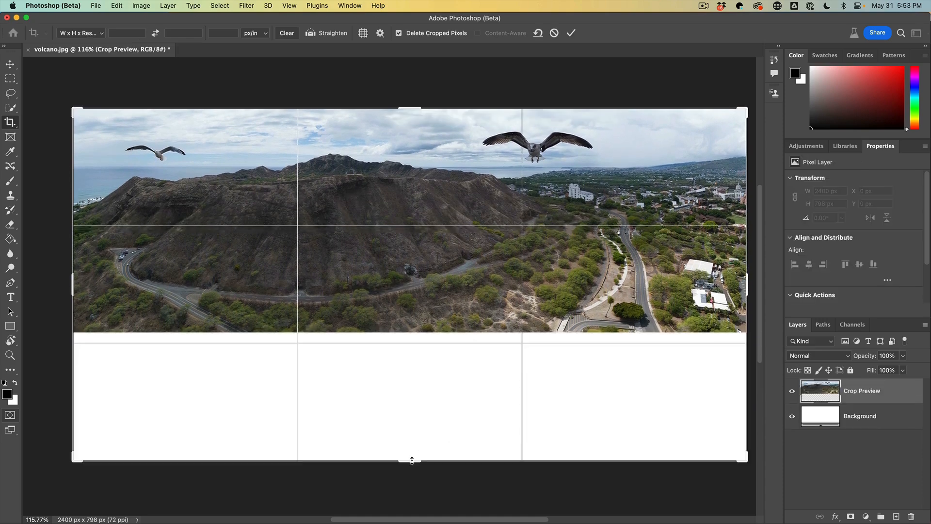
key(Return)
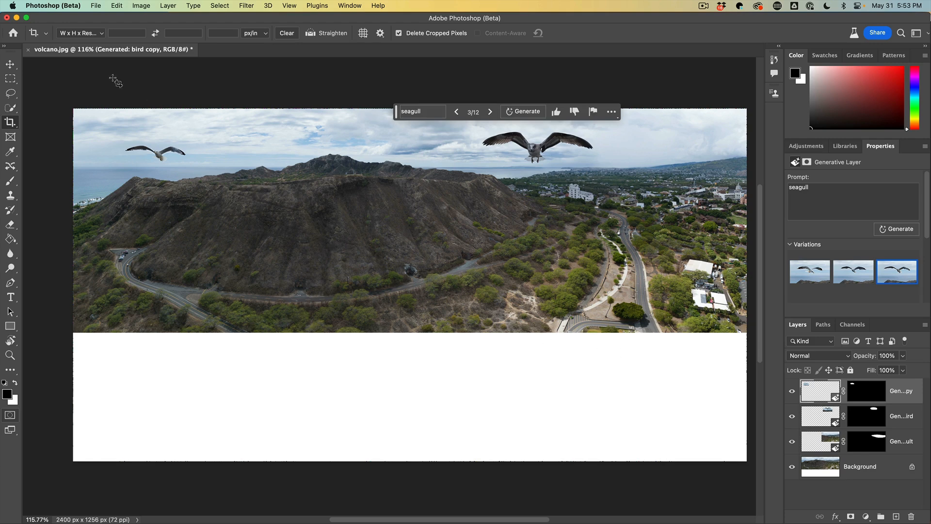
Step: Select the empty area at the bottom and run Generative Fill with a blank prompt
click(10, 81)
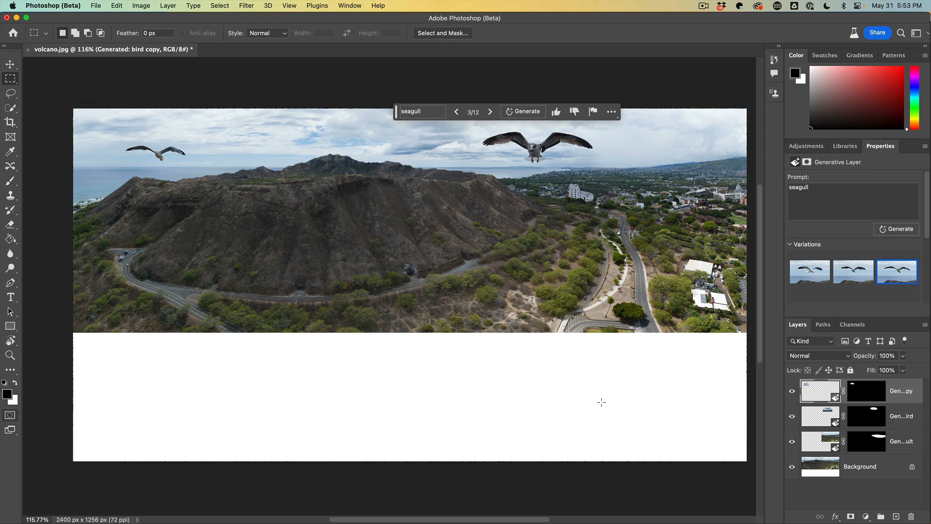
drag(72, 329, 725, 473)
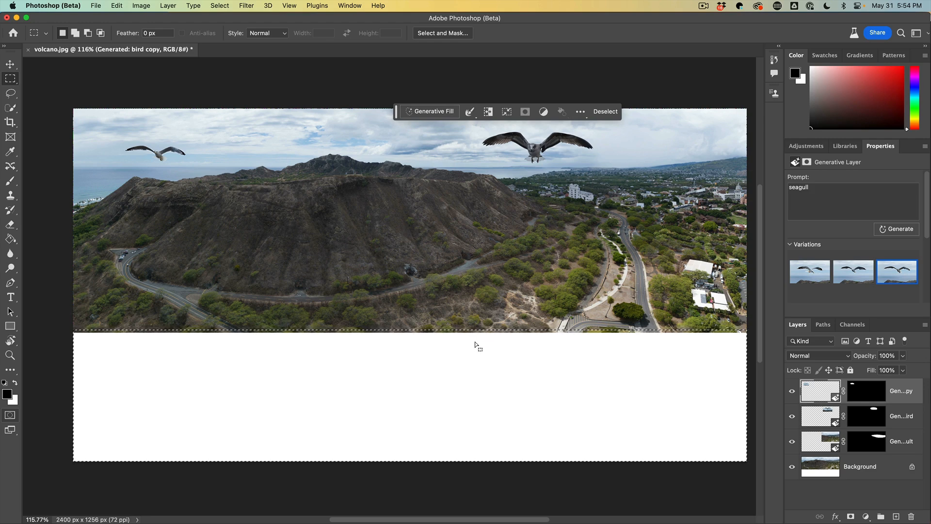
click(433, 113)
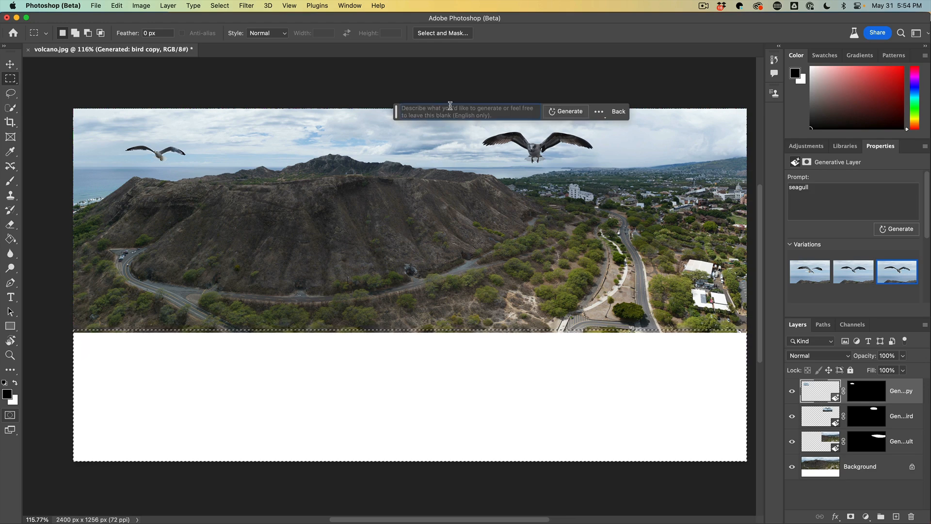
click(562, 112)
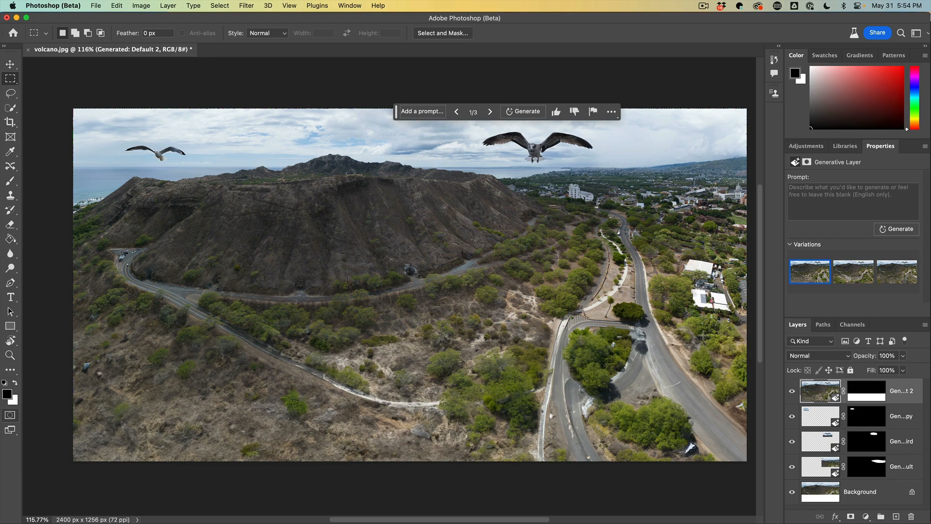
Step: Preview the generated terrain variations and keep the first one
click(850, 273)
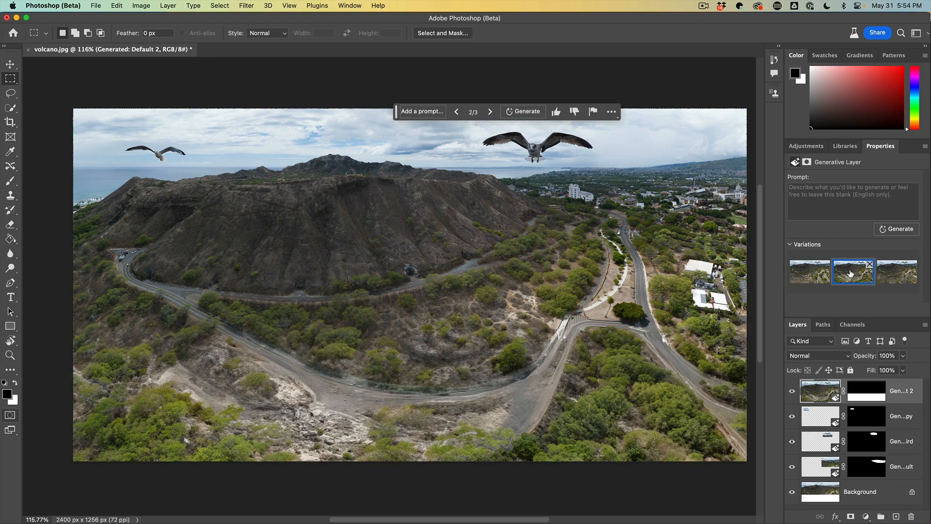
click(896, 275)
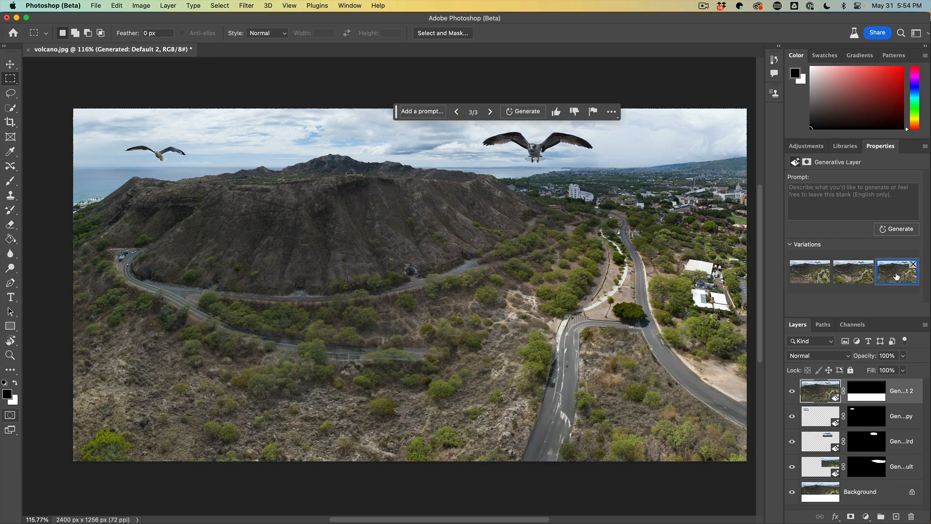
click(819, 278)
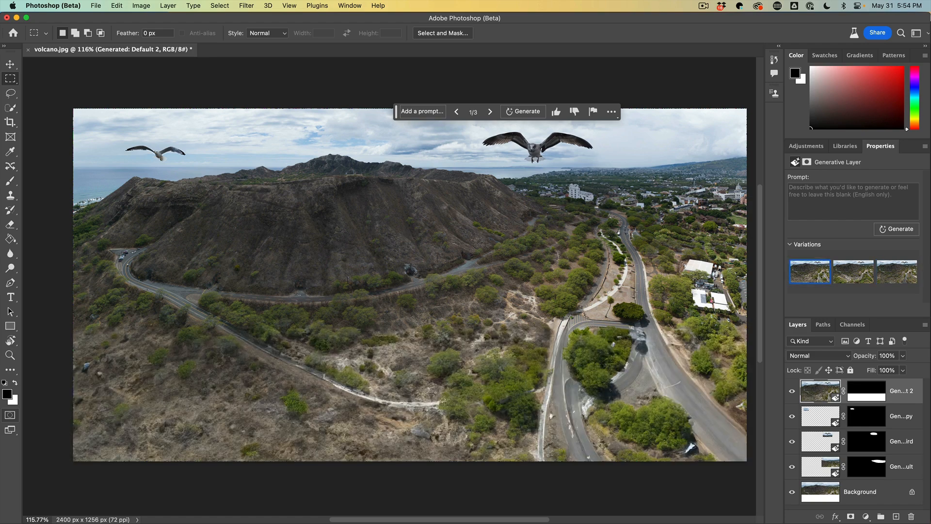
Step: Lasso the thin dirt trail in the lower terrain, generate "road" there, and choose the third variation
click(11, 93)
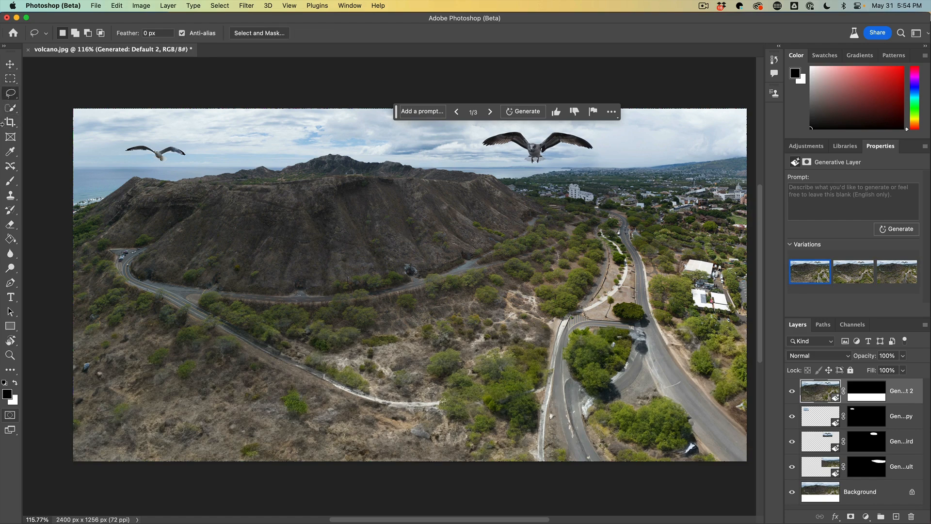
mouse_move(221, 328)
mouse_down()
mouse_move(351, 396)
mouse_move(564, 414)
mouse_move(562, 393)
mouse_move(401, 382)
mouse_move(271, 345)
mouse_move(224, 324)
mouse_up()
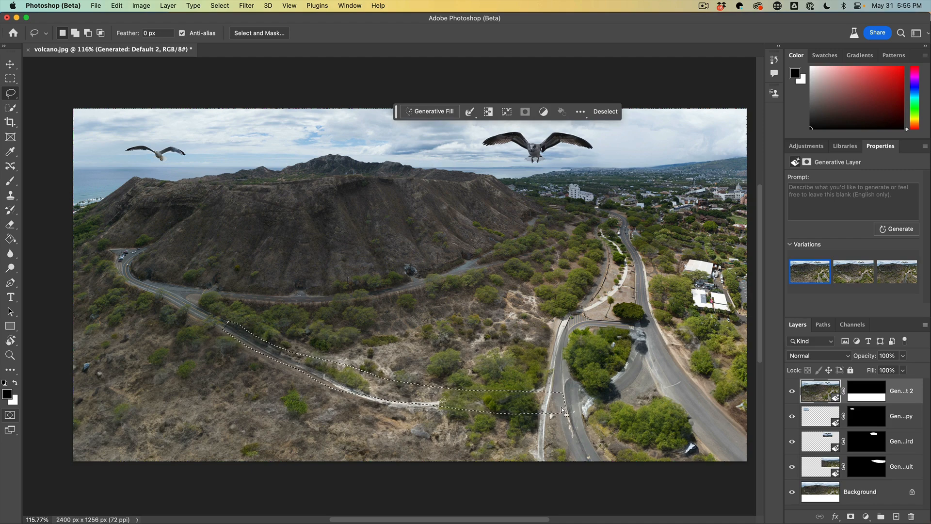
click(422, 111)
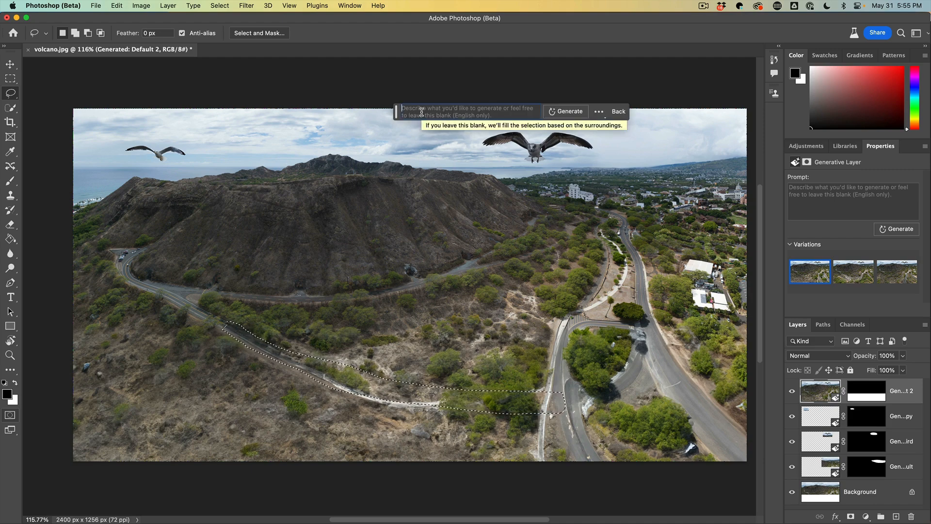
text(road)
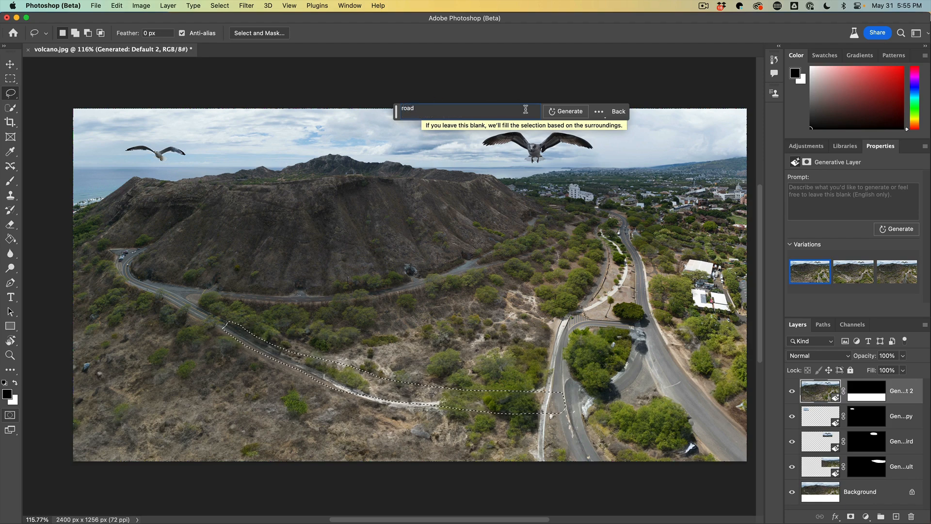
click(565, 111)
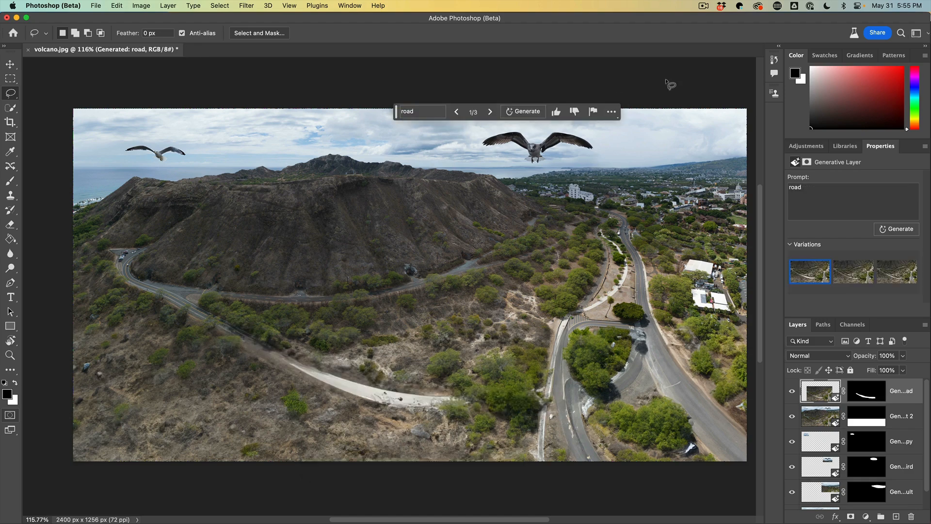
click(847, 279)
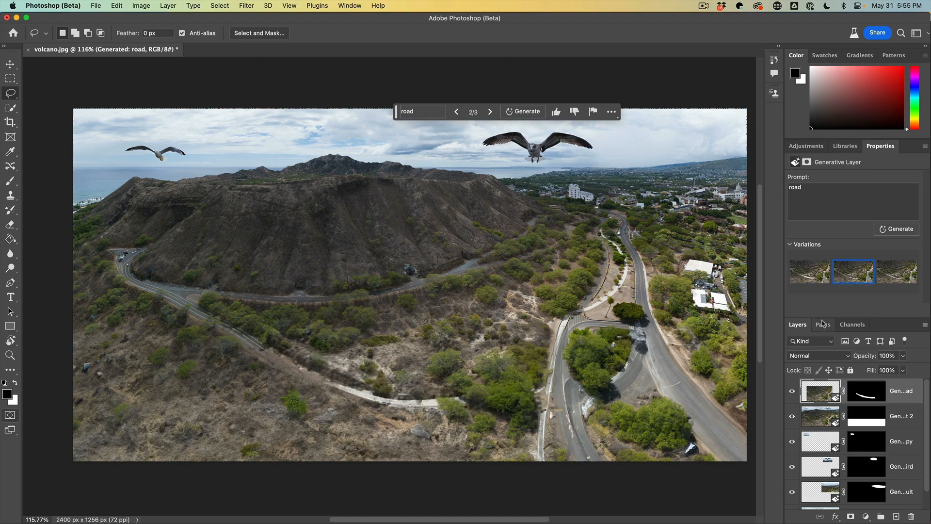
click(892, 279)
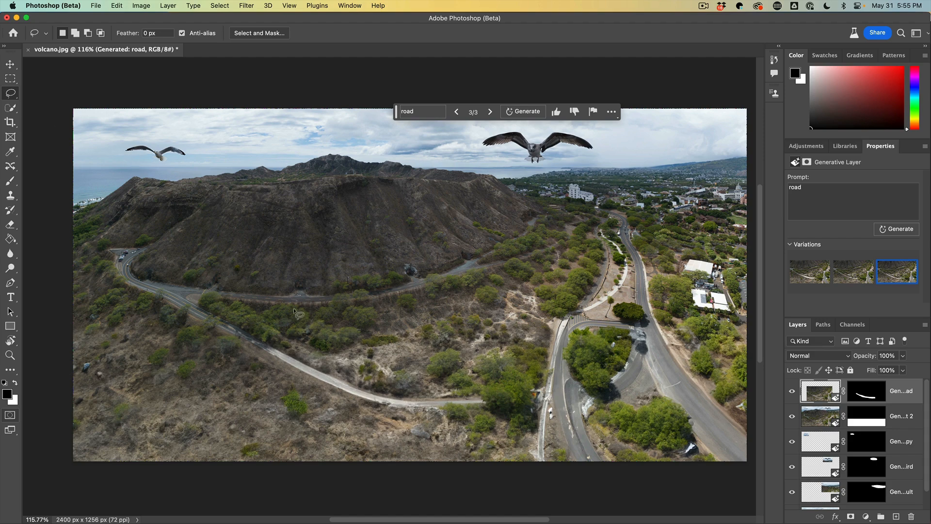
Step: Lasso a large area around the lower road curve and generate fill with the prompt "lake"
mouse_move(127, 368)
mouse_down()
mouse_move(292, 346)
mouse_move(454, 346)
mouse_move(512, 351)
mouse_move(528, 389)
mouse_move(501, 416)
mouse_move(315, 439)
mouse_move(91, 420)
mouse_move(96, 375)
mouse_move(138, 364)
mouse_up()
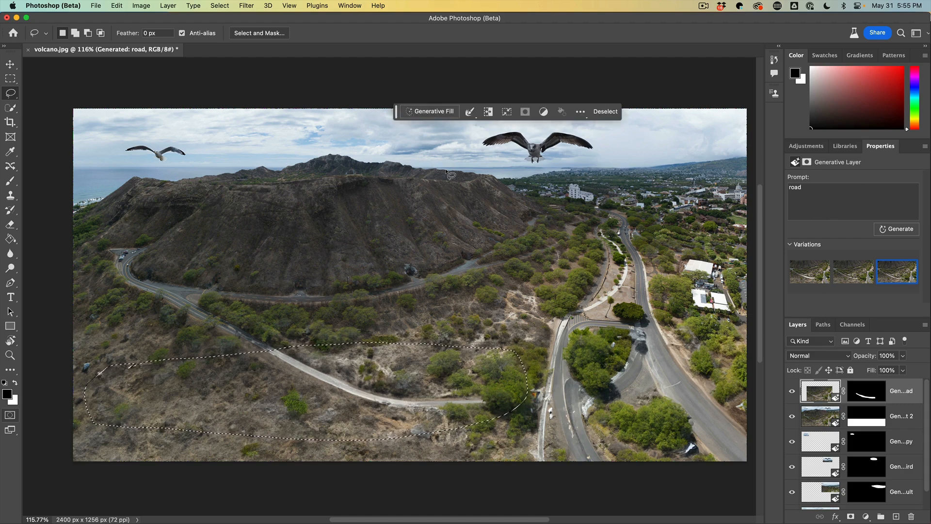
click(446, 111)
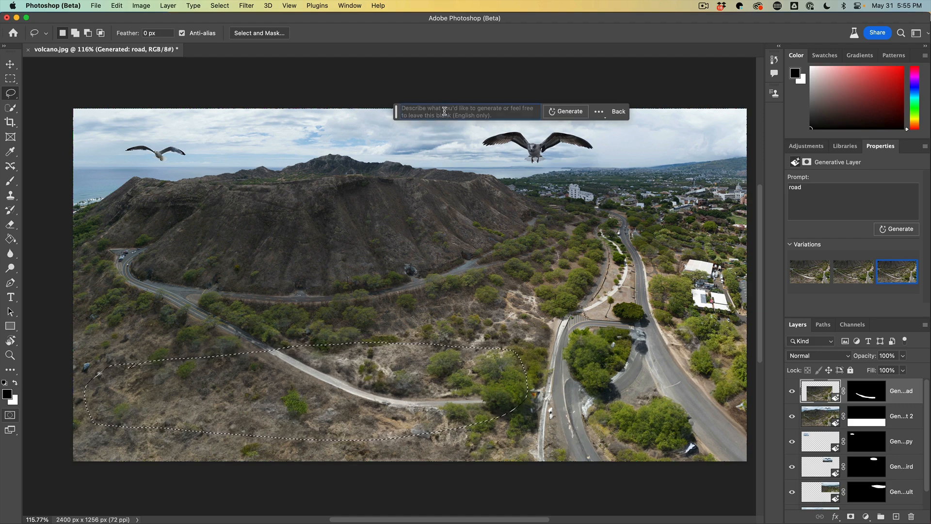
text(la)
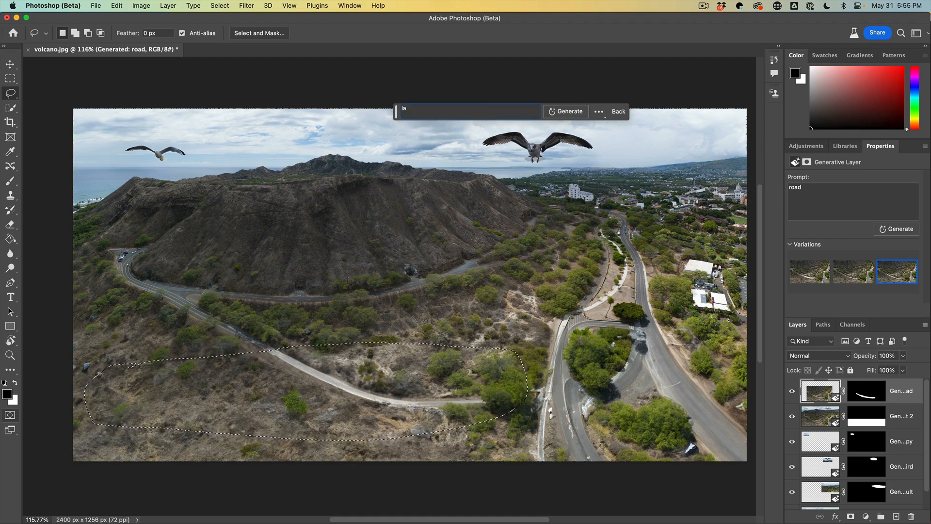
text(ke)
click(563, 113)
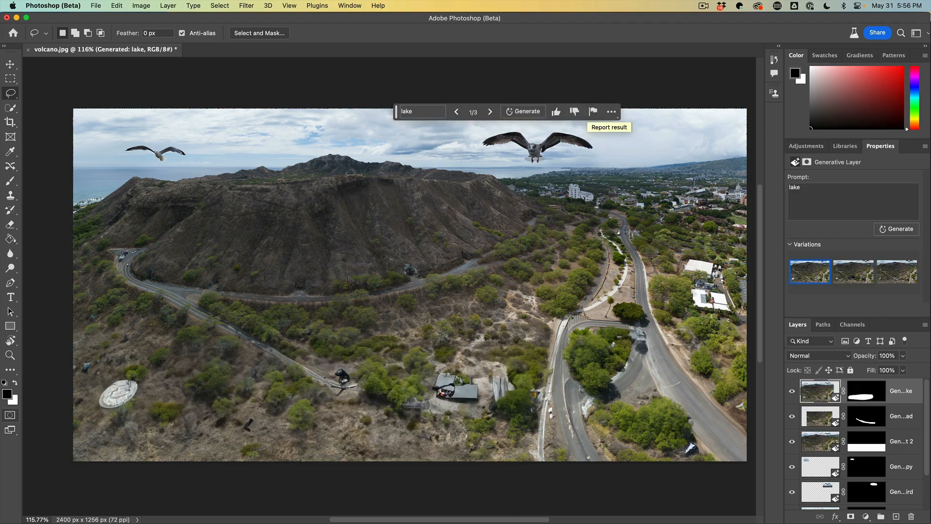
Step: Compare the lake variations and delete the lake generative layer
click(847, 271)
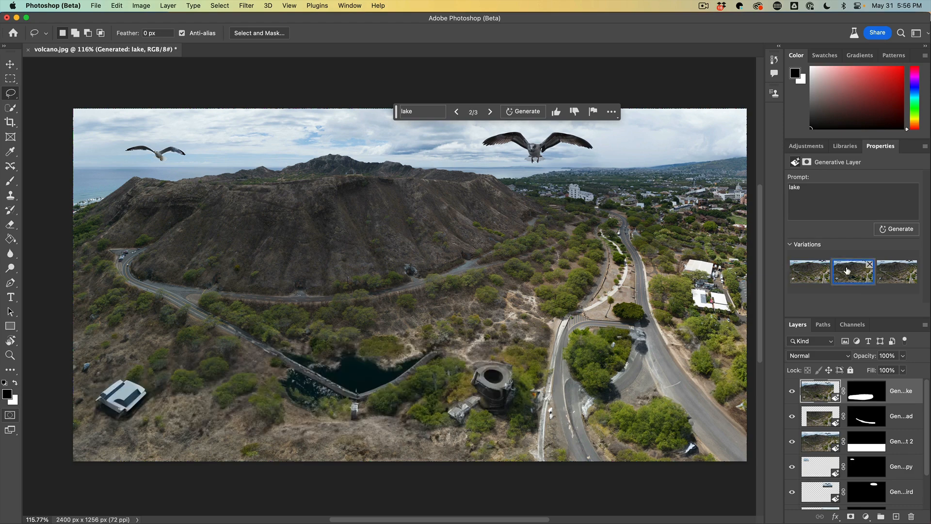
click(891, 274)
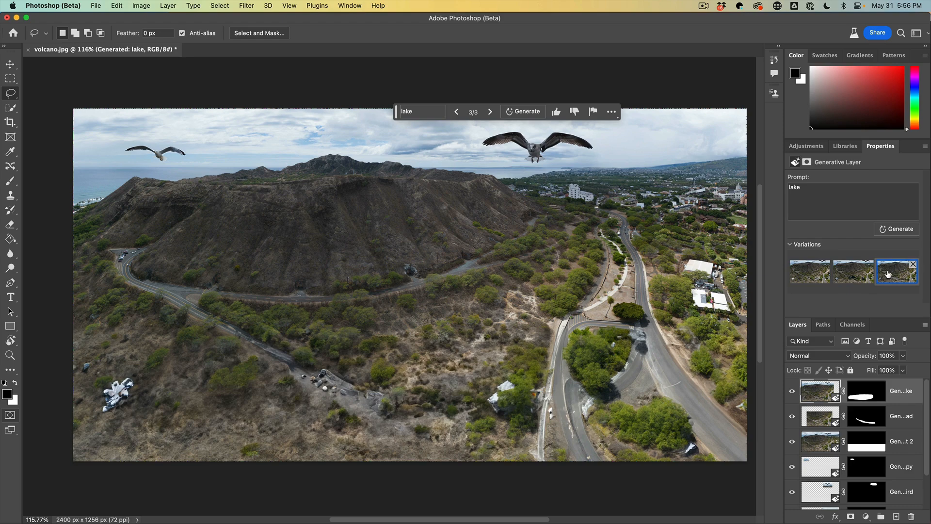
click(809, 275)
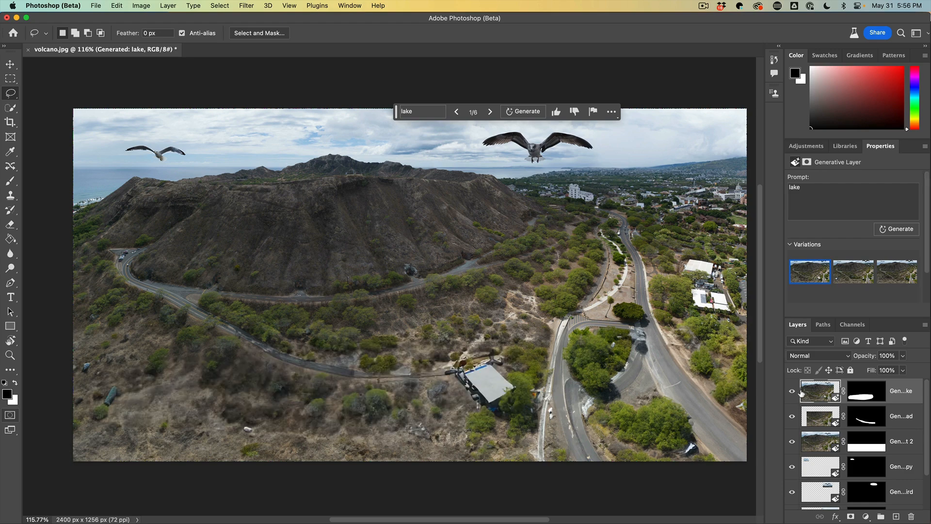
drag(861, 392, 911, 516)
drag(834, 398, 912, 515)
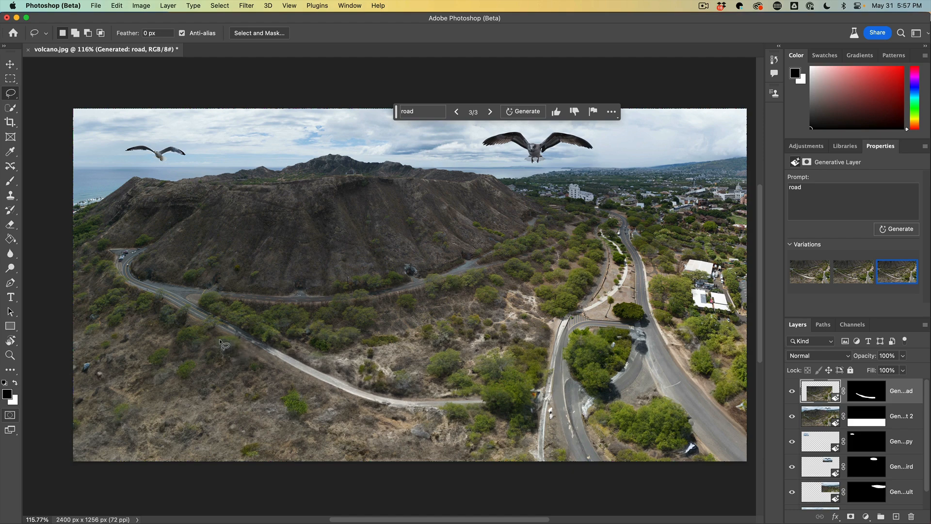
Step: Lasso a large area around the lower road curve once more and generate fill with the prompt "lake"
mouse_move(220, 339)
mouse_down()
mouse_move(210, 416)
mouse_move(256, 432)
mouse_move(366, 442)
mouse_move(499, 436)
mouse_move(523, 431)
mouse_move(551, 383)
mouse_up()
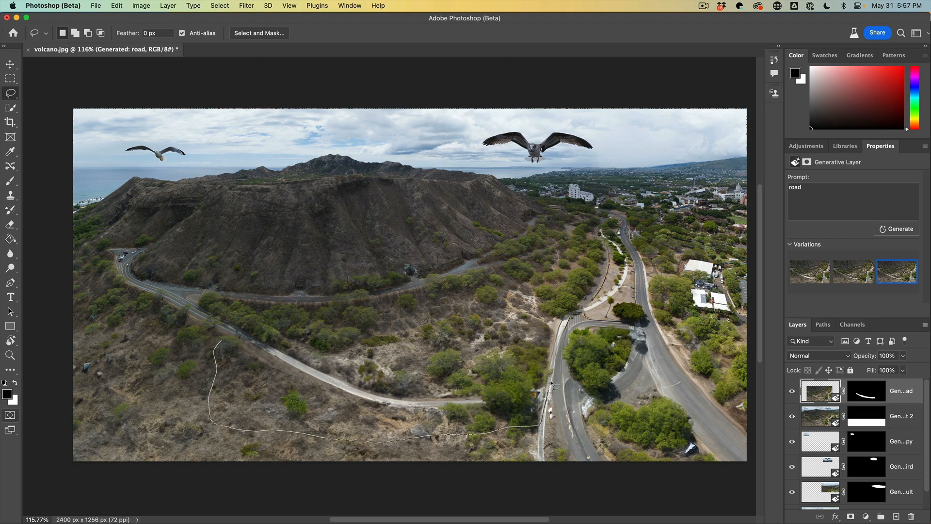
mouse_move(565, 319)
mouse_down()
mouse_move(488, 305)
mouse_move(327, 314)
mouse_move(254, 326)
mouse_move(217, 347)
mouse_up()
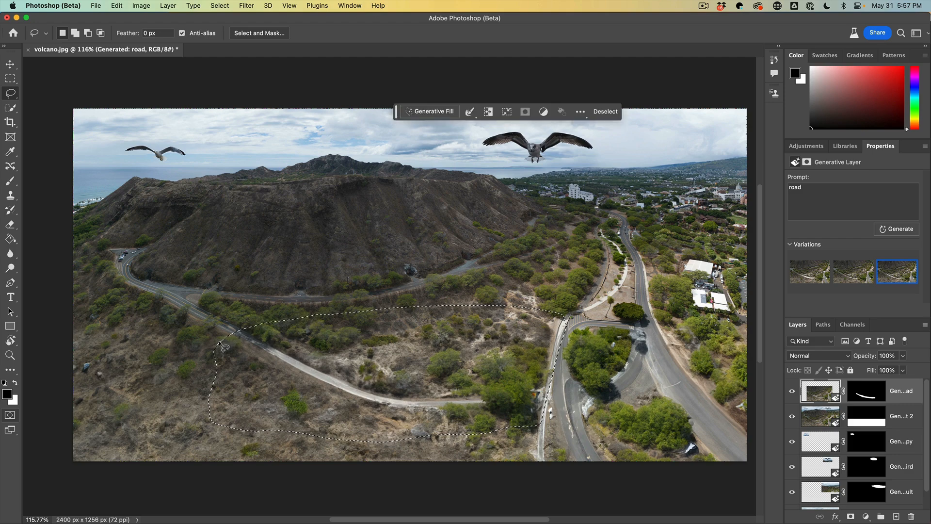
click(425, 111)
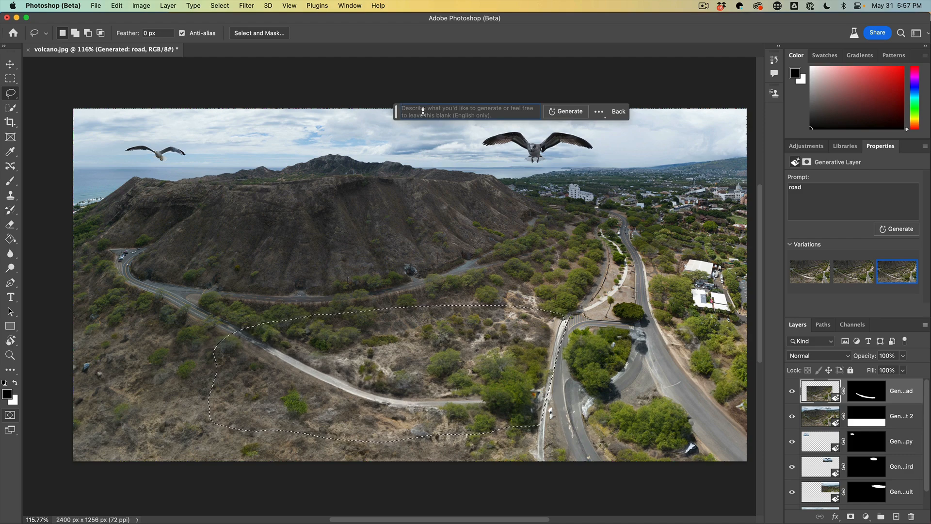
click(423, 111)
text(lake)
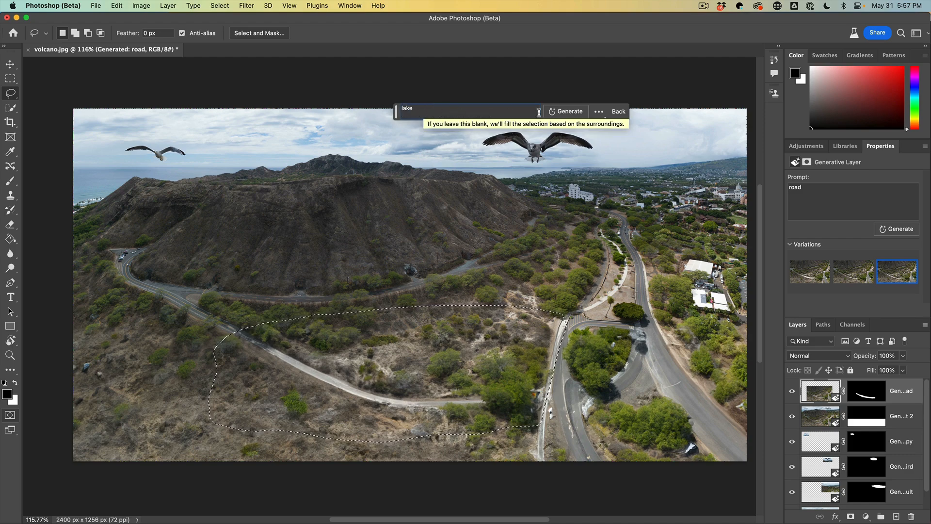
click(565, 111)
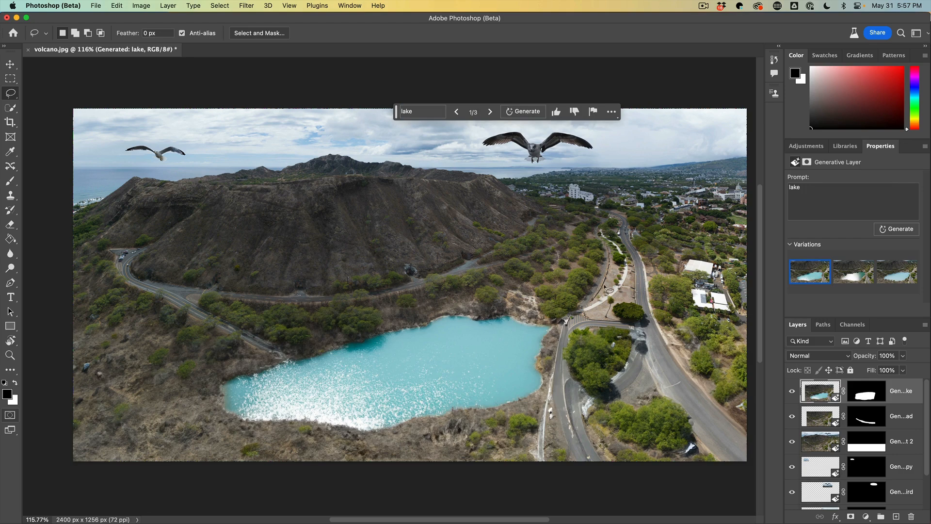
Step: Preview the three lake variations and select the second one
click(844, 275)
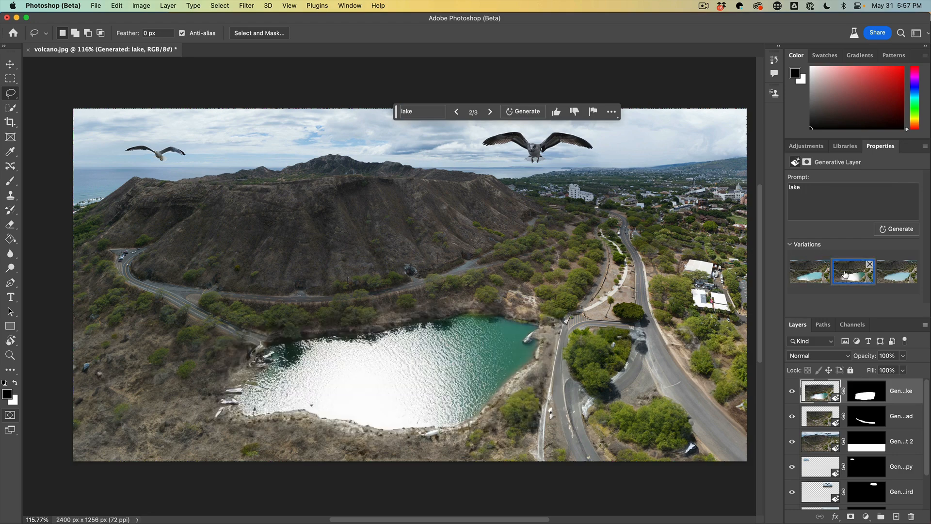
click(894, 275)
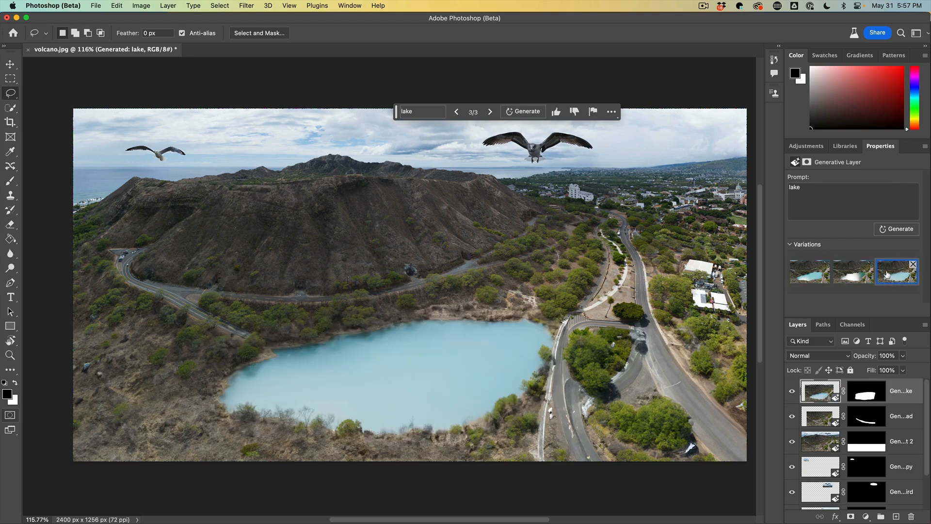
click(815, 277)
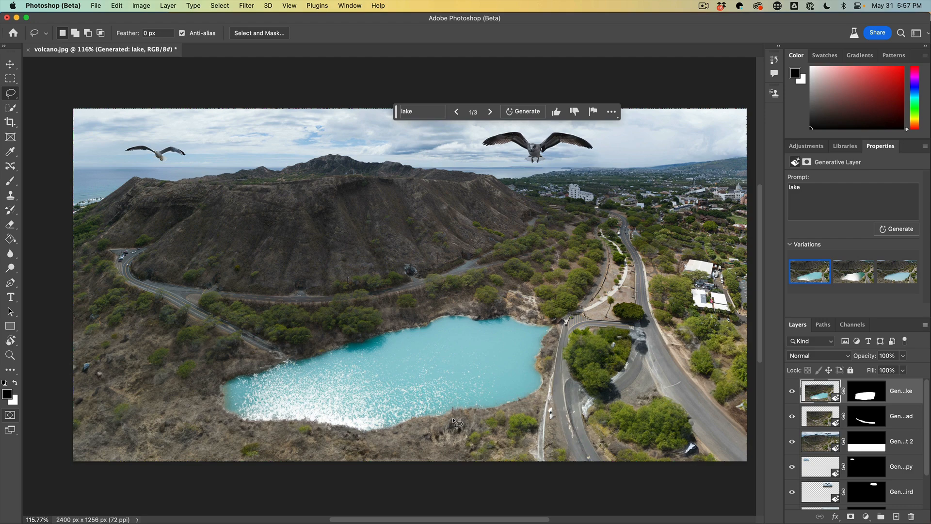
click(849, 275)
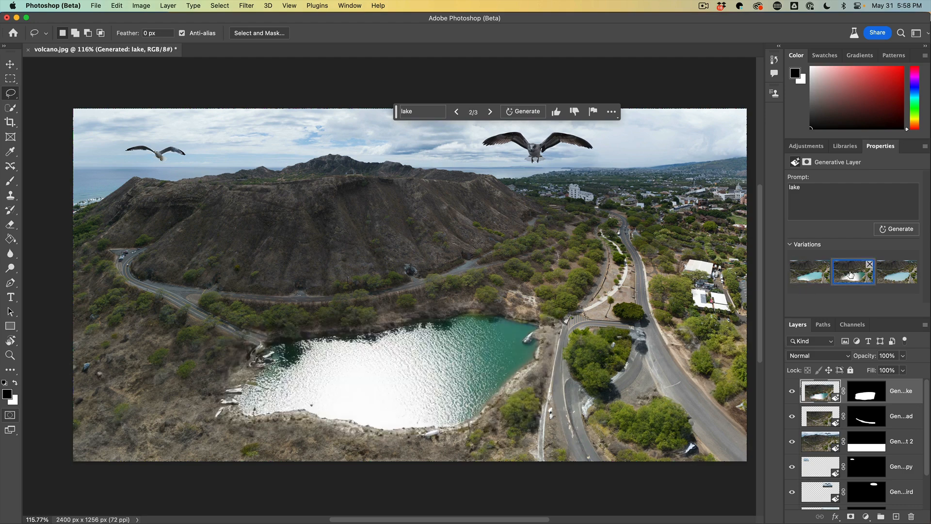